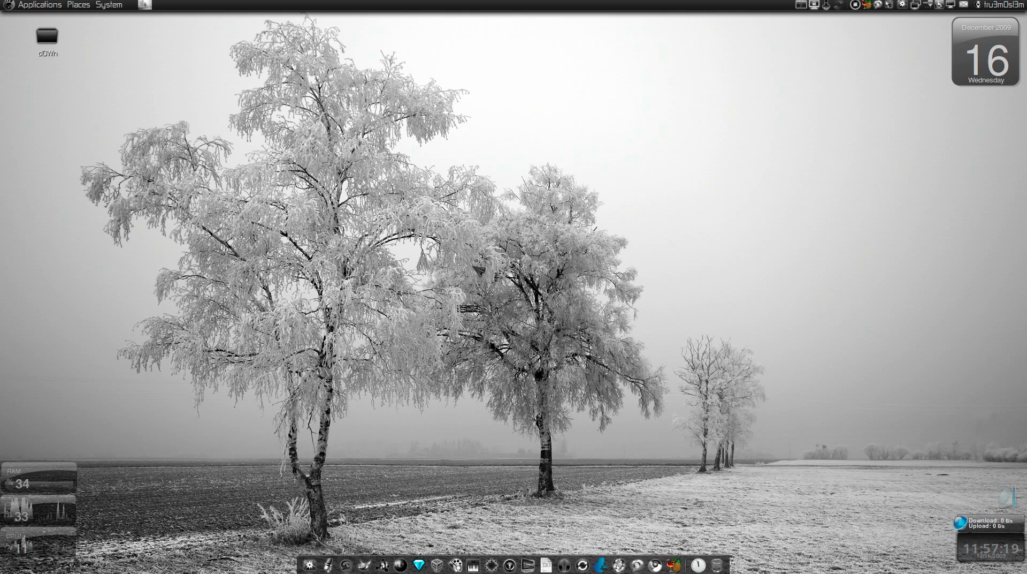
# - Drag a selection box across the empty desktop
pyautogui.moveTo(468, 247); pyautogui.dragTo(626, 360)
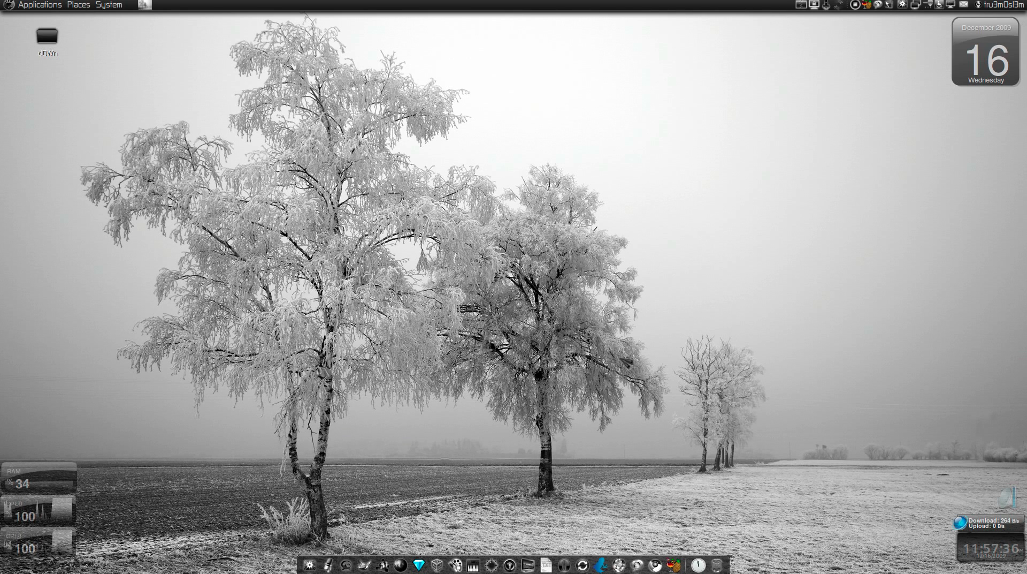
# - Switch to Firefox, open the HandBrake Download page, and scroll through the version 0.9.4 links
pyautogui.hotkey('alt', 'Tab')
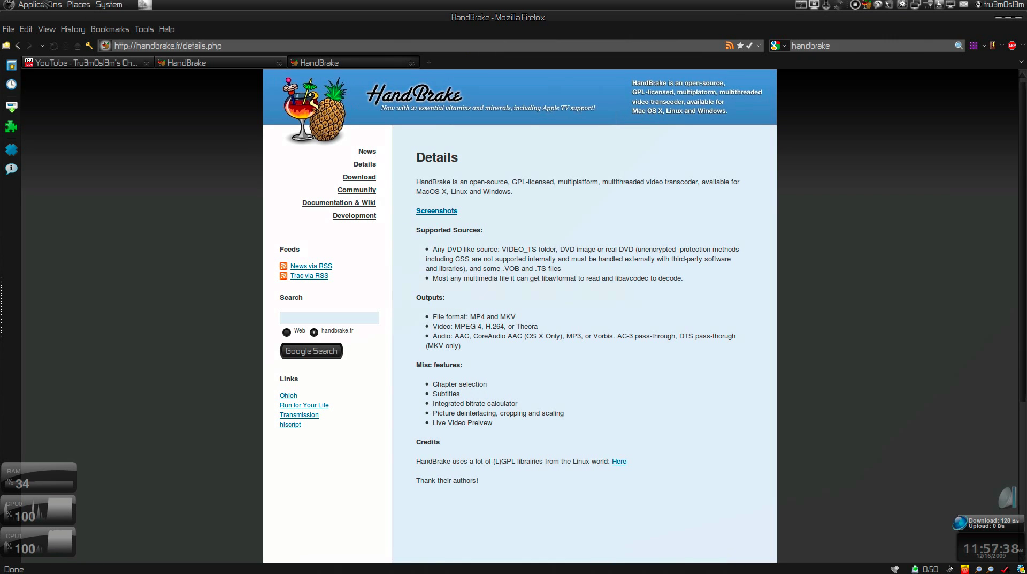
pyautogui.click(165, 48)
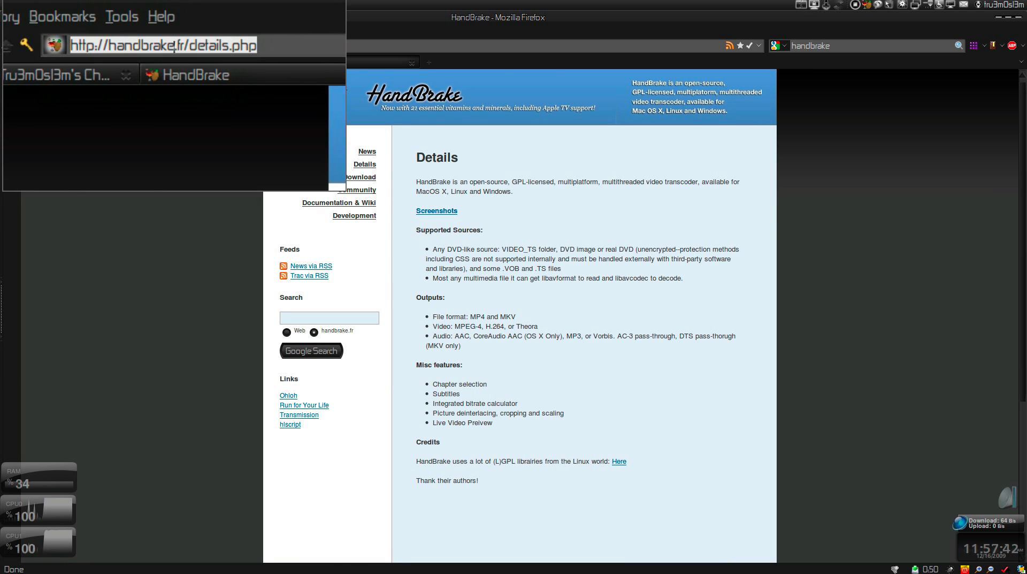
pyautogui.click(377, 179)
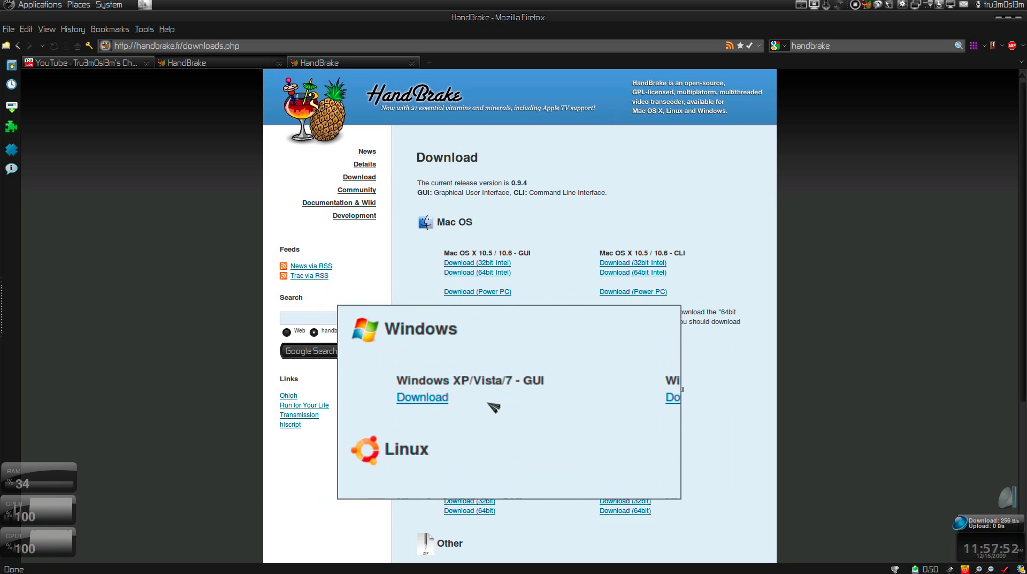
pyautogui.scroll(-2, 453, 413)
pyautogui.scroll(-2, 482, 343)
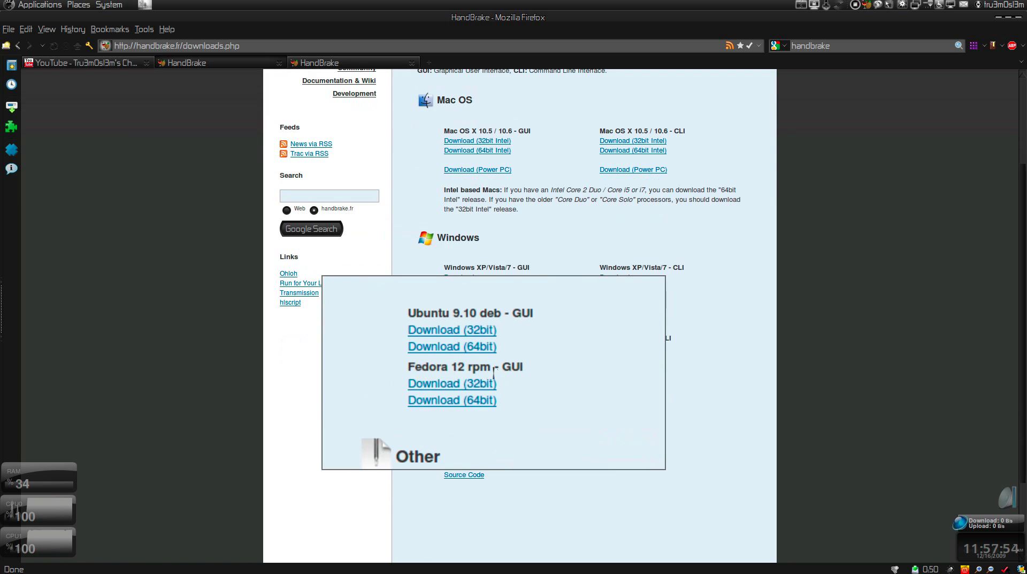
pyautogui.scroll(-4, 476, 334)
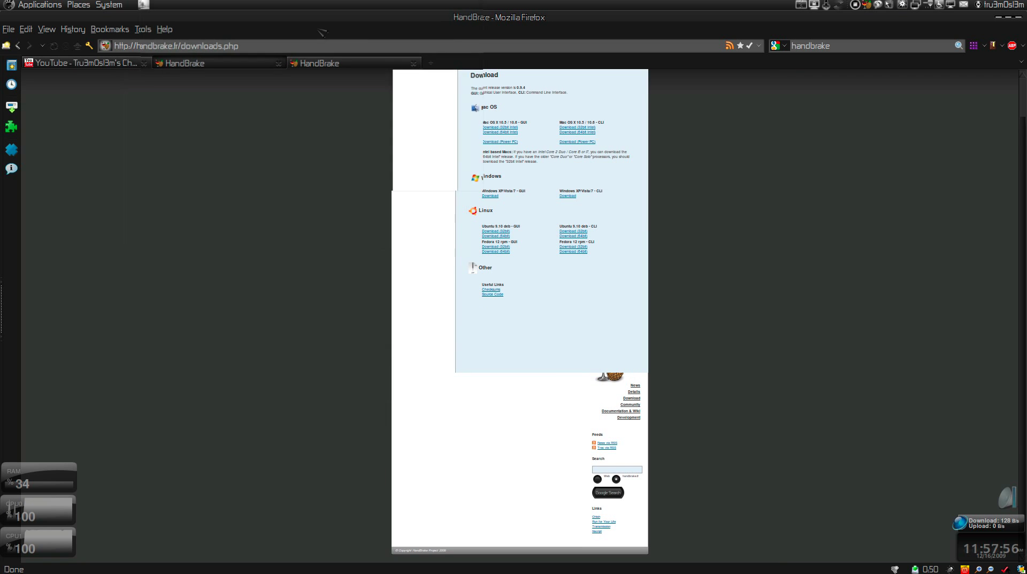
# - Bring HandBrake forward, shift its window slightly right, and open the File > Source chooser
pyautogui.hotkey('alt', 'Tab')
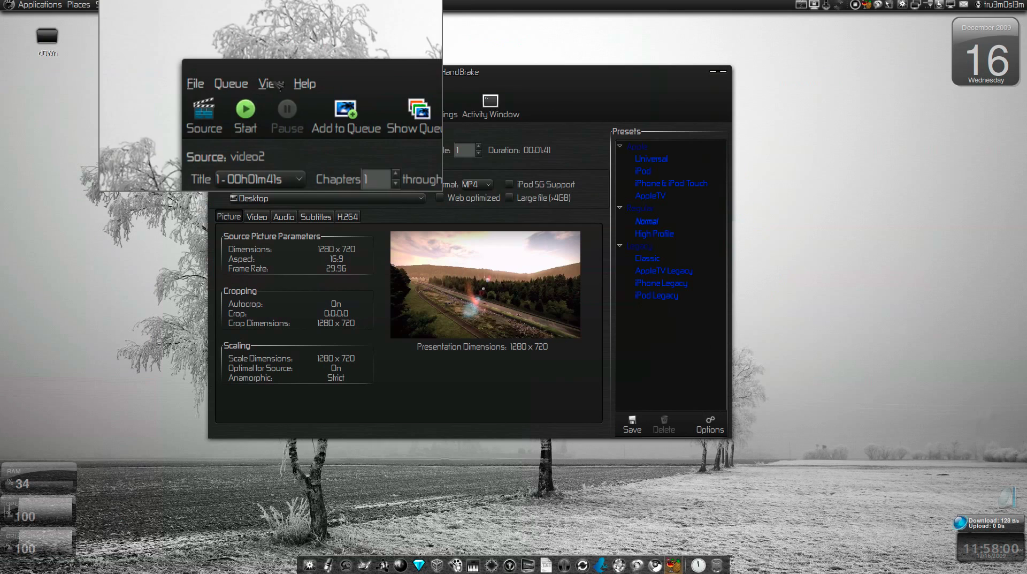
pyautogui.moveTo(536, 75); pyautogui.dragTo(603, 69)
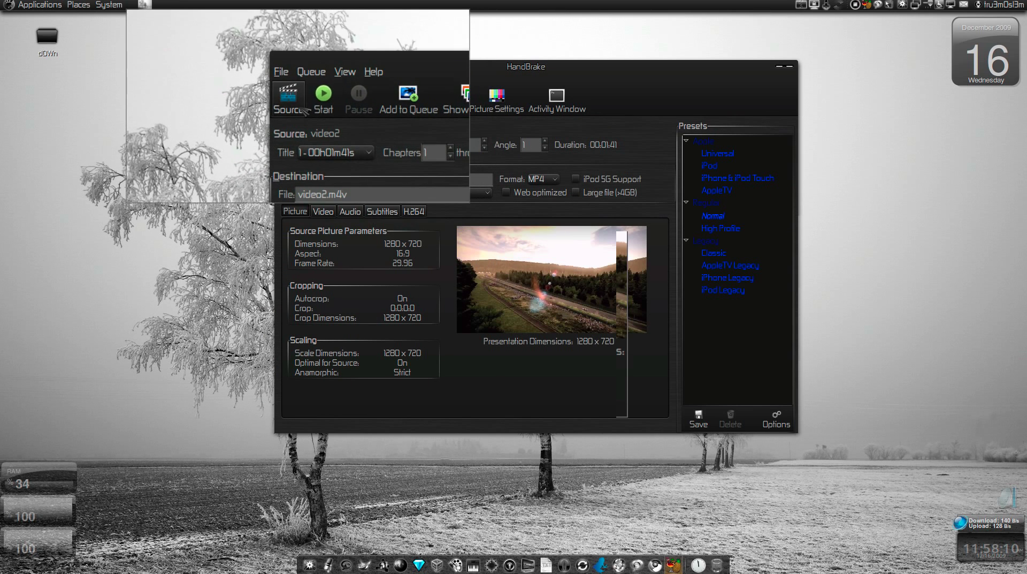
pyautogui.click(289, 81)
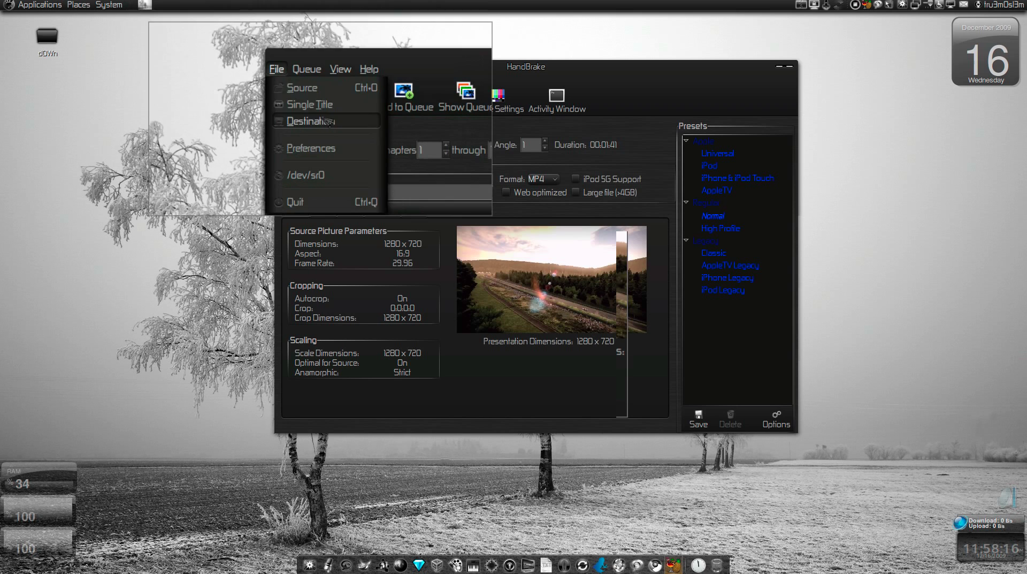
pyautogui.click(321, 96)
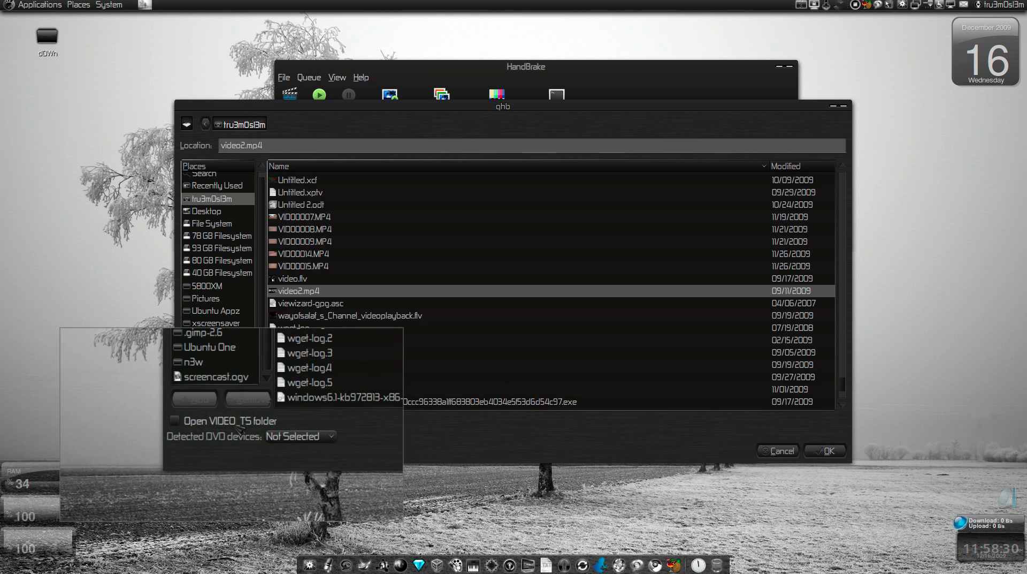
# - Leave Open VIDEO_TS folder off and load video2.mp4 from the home folder as the source
pyautogui.click(184, 421)
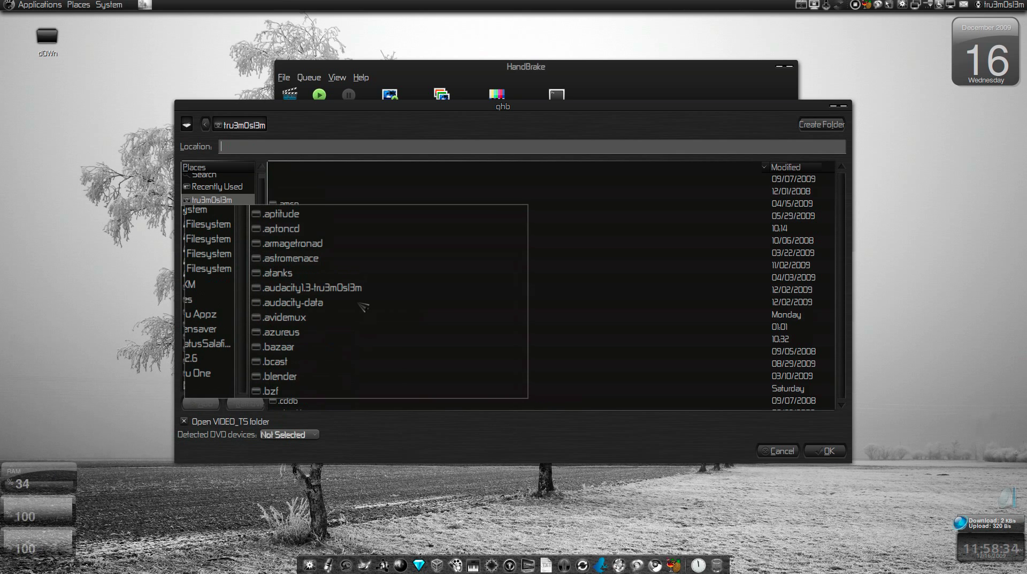
pyautogui.click(321, 304)
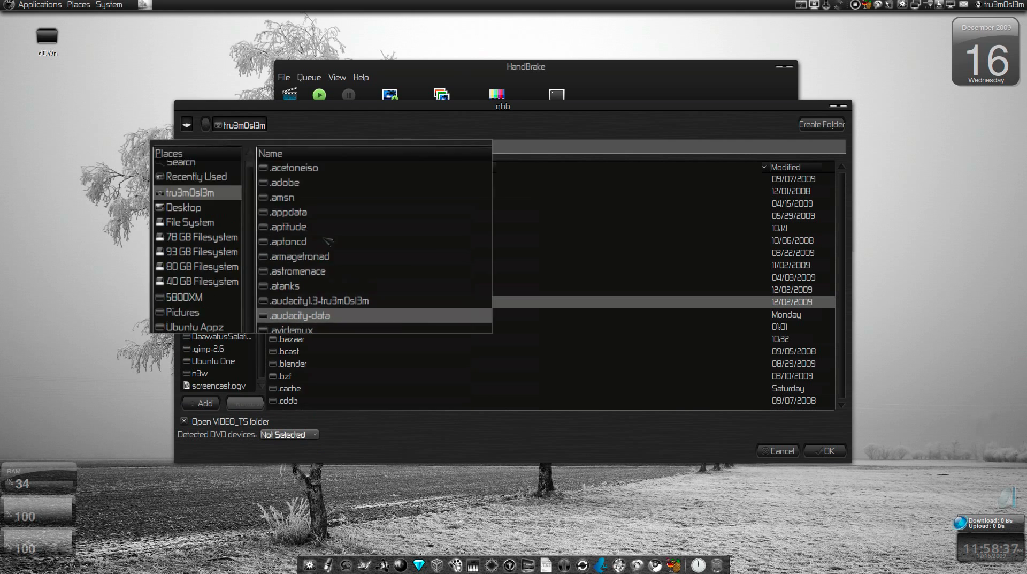
pyautogui.click(184, 421)
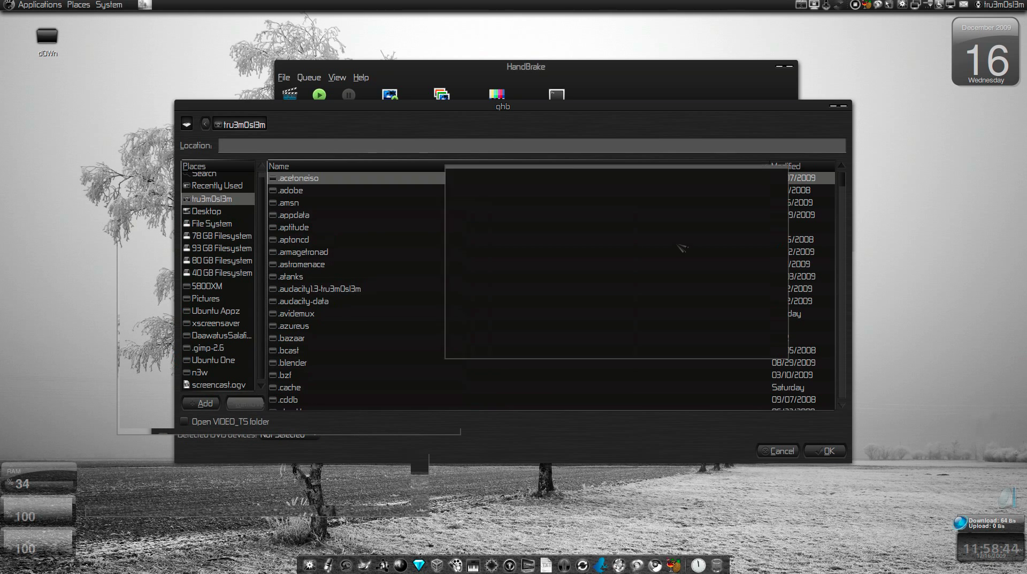
pyautogui.moveTo(843, 178); pyautogui.dragTo(845, 387)
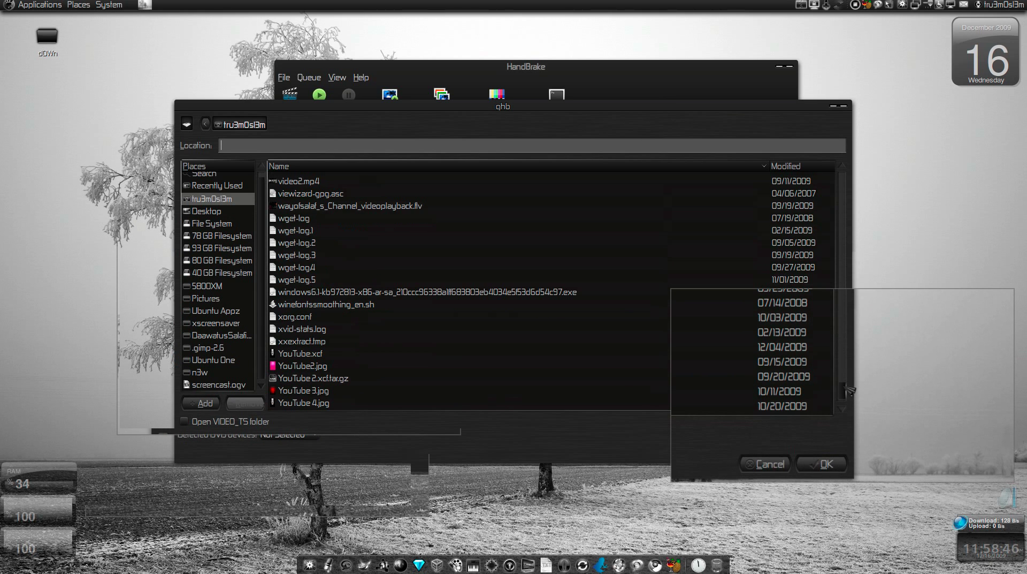
pyautogui.scroll(2, 847, 389)
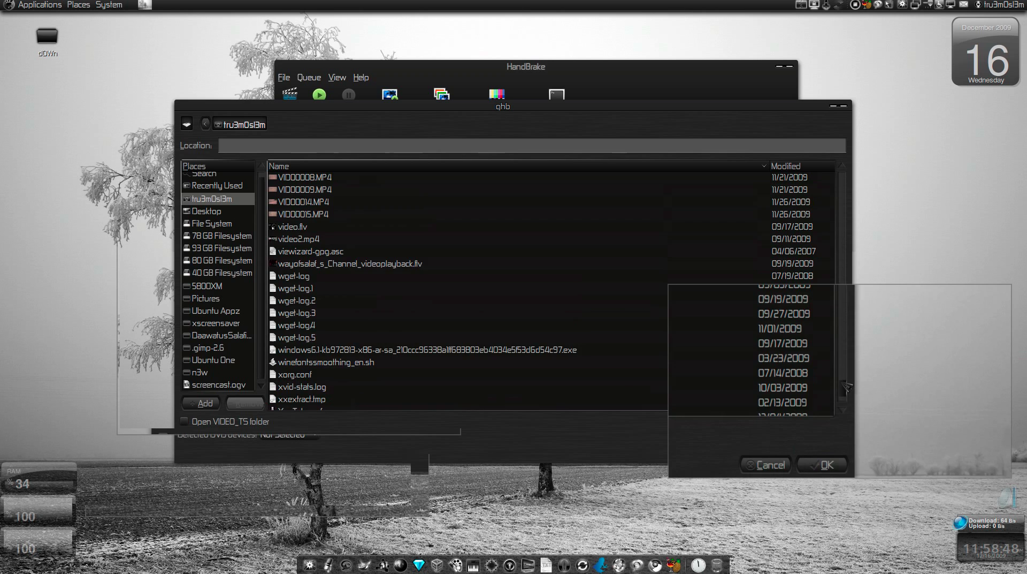
pyautogui.click(302, 250)
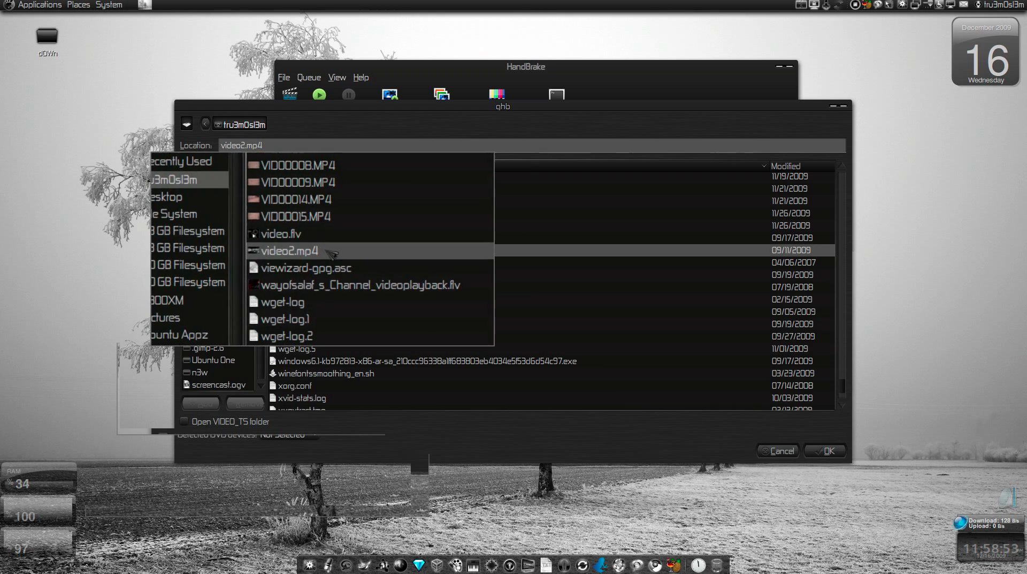
pyautogui.click(824, 451)
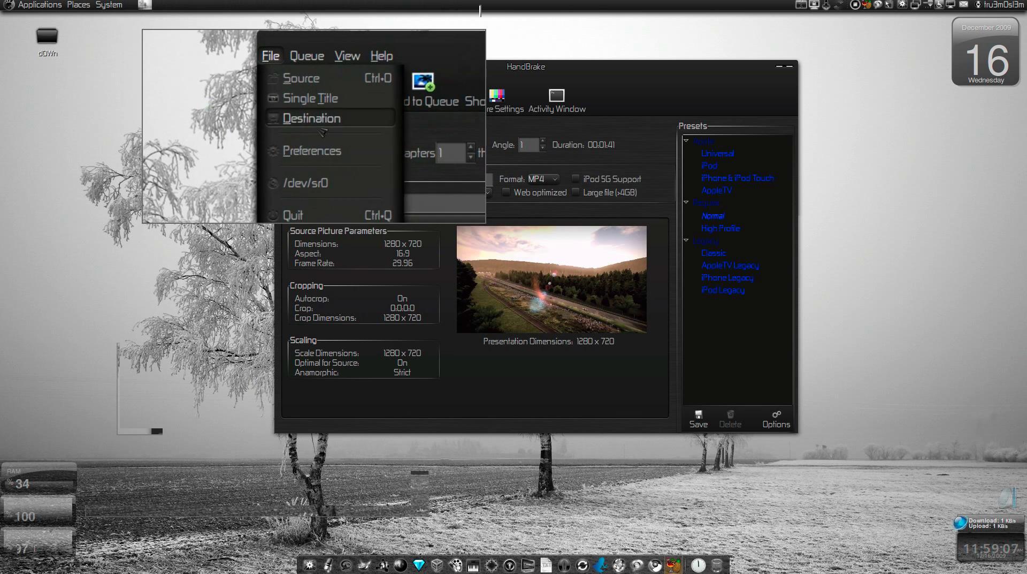
# - Dismiss the File menu and check the destination file name video2.m4v
pyautogui.click(431, 129)
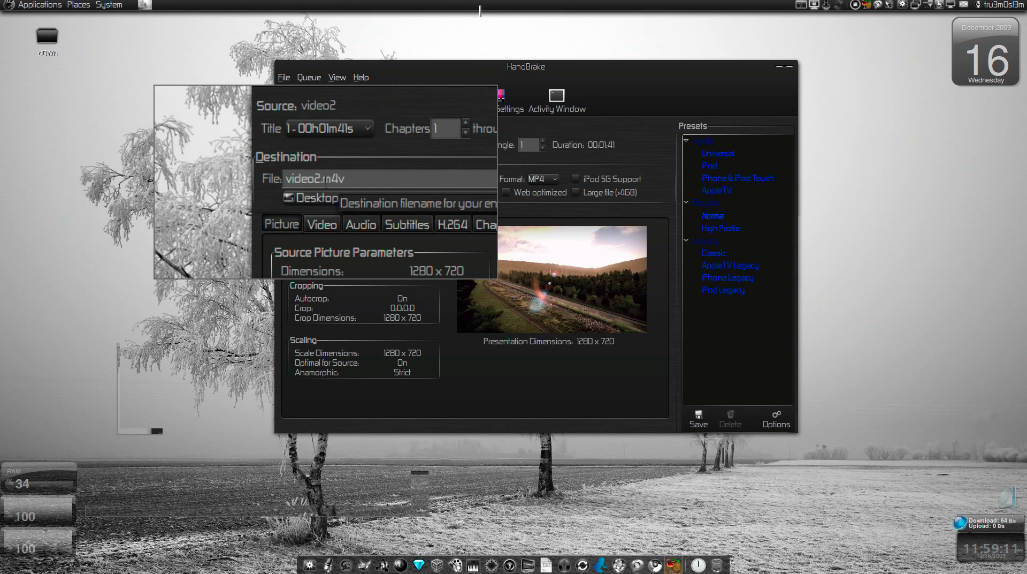
pyautogui.click(349, 182)
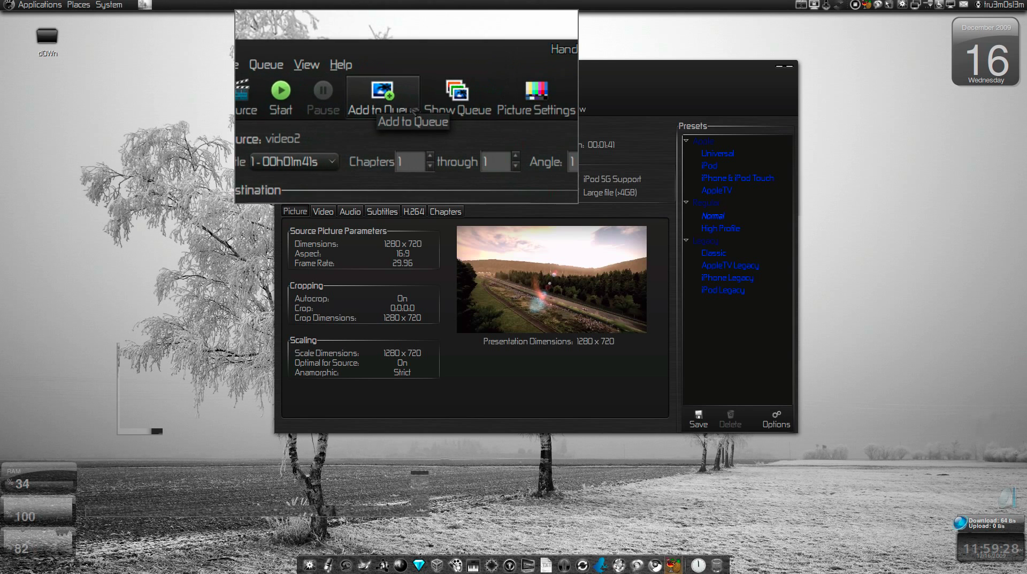
pyautogui.click(453, 109)
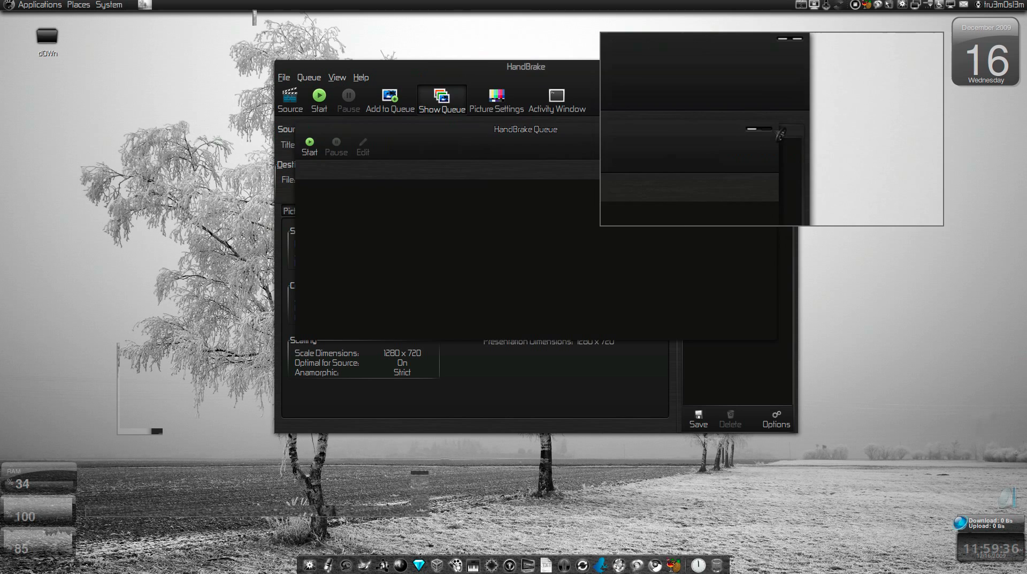
pyautogui.click(771, 130)
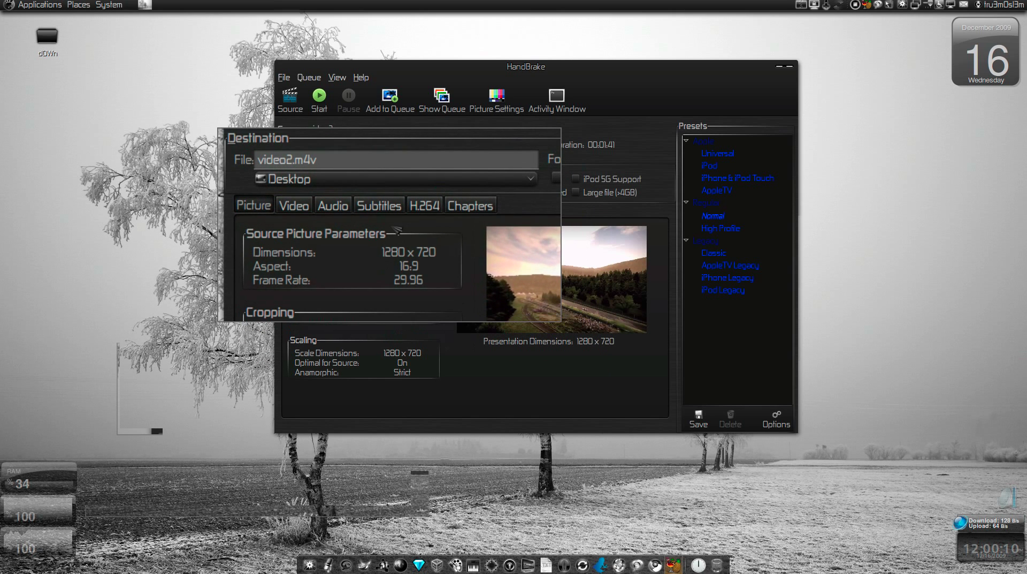
# - Open Picture Settings and raise the top crop by a few pixels
pyautogui.click(495, 107)
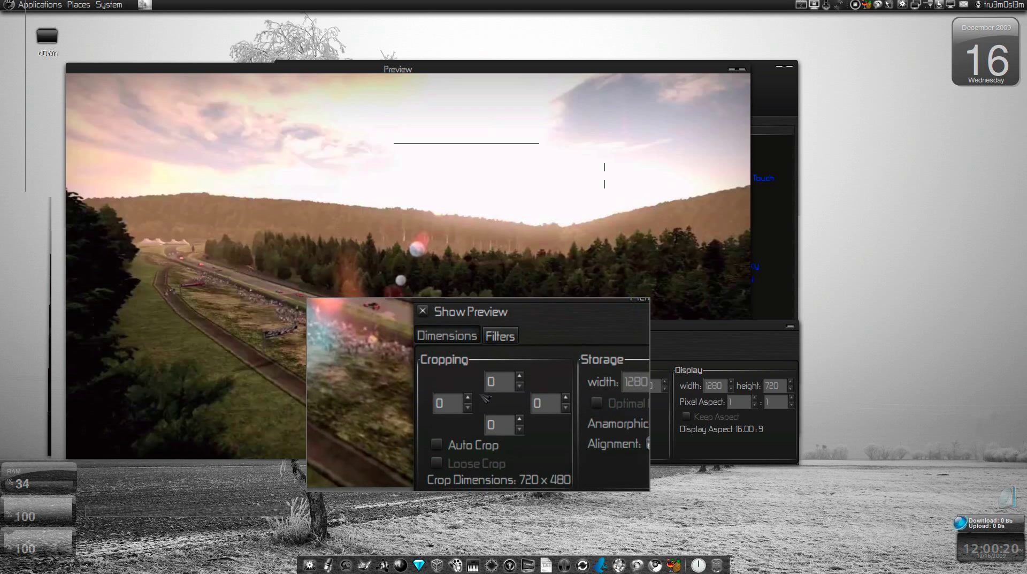
pyautogui.click(507, 380)
pyautogui.click(506, 381)
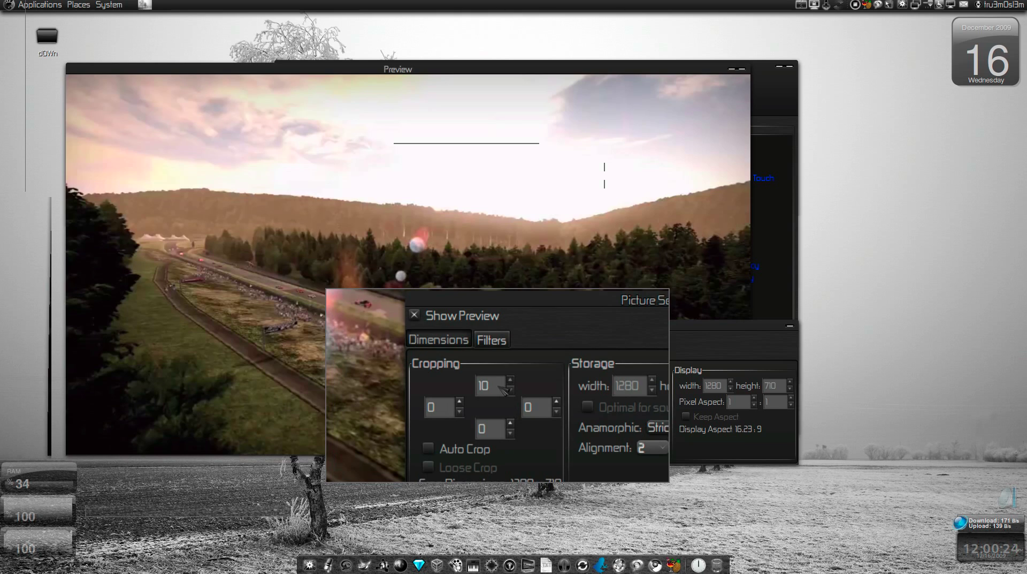
pyautogui.click(507, 382)
pyautogui.click(506, 382)
pyautogui.click(506, 382)
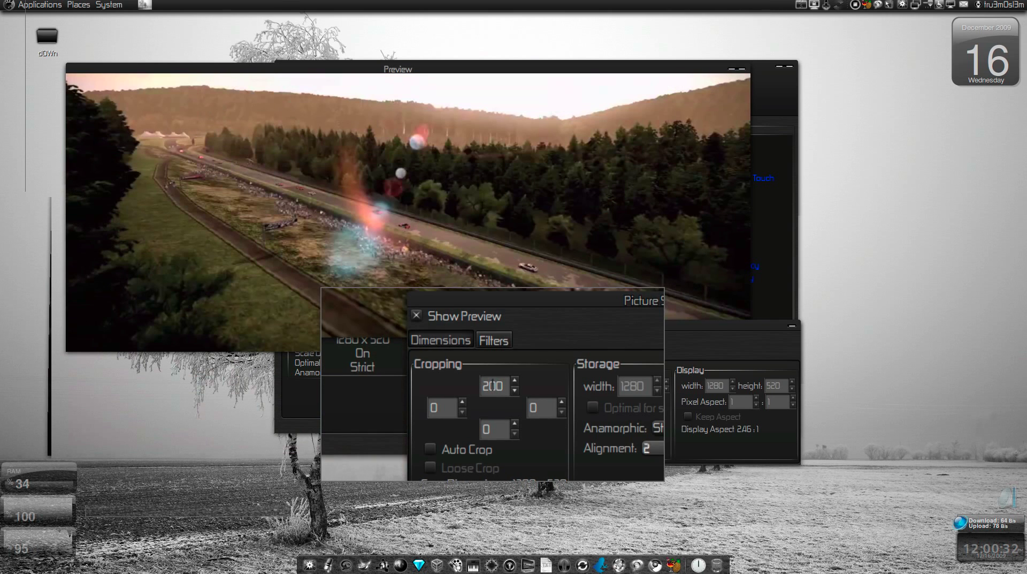
# - Turn on Auto Crop and clear Optimal for source so the output scales to 640 × 360
pyautogui.hotkey('alt', 'a')
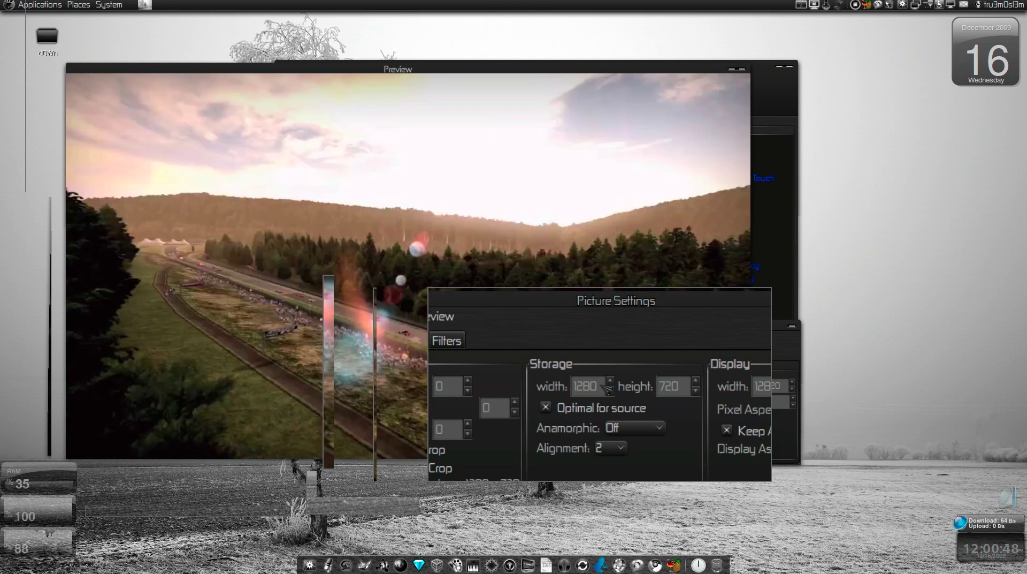
pyautogui.click(543, 406)
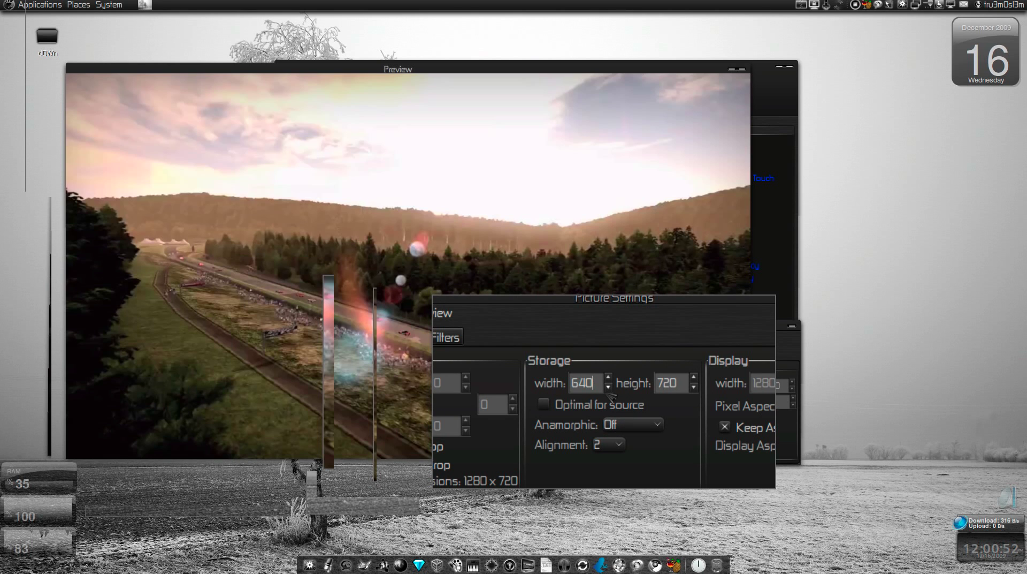
pyautogui.moveTo(610, 396); pyautogui.dragTo(658, 394)
# - Reposition the preview window, hide its settings, and close the preview and Picture Settings windows
pyautogui.moveTo(326, 247)
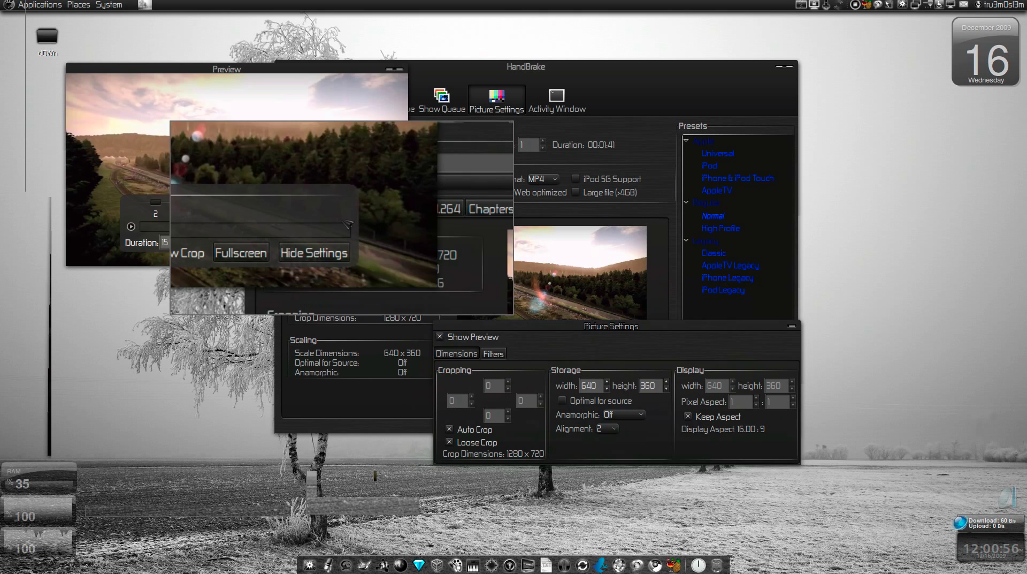
pyautogui.moveTo(210, 166); pyautogui.dragTo(142, 208)
pyautogui.scroll(-2, 141, 214)
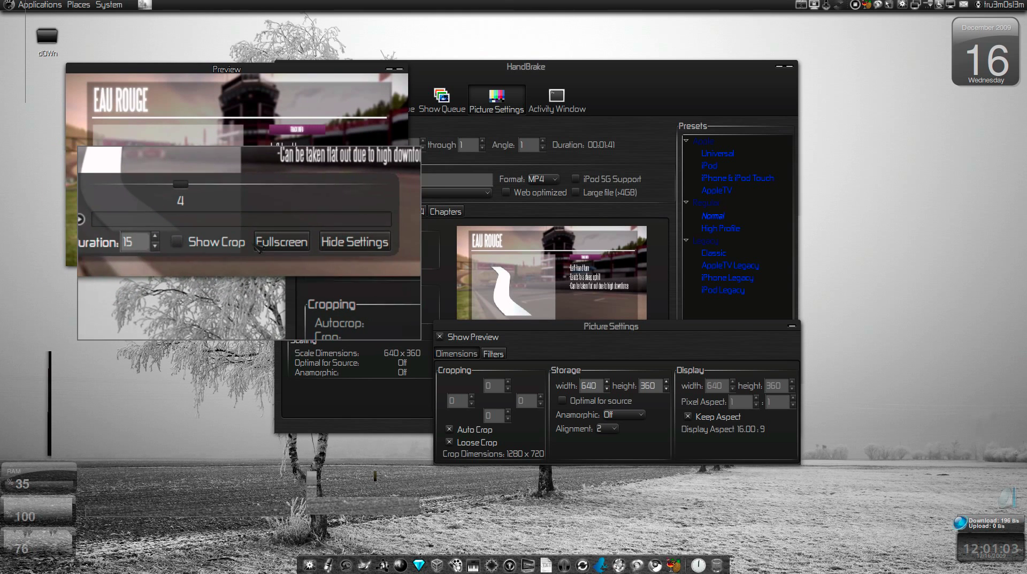
pyautogui.moveTo(293, 249); pyautogui.dragTo(313, 246)
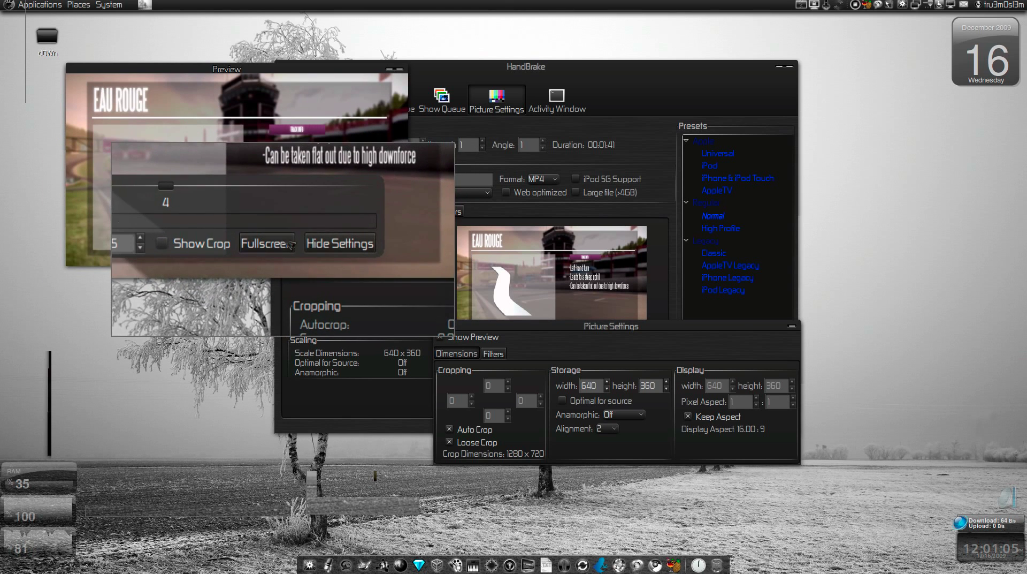
pyautogui.click(314, 246)
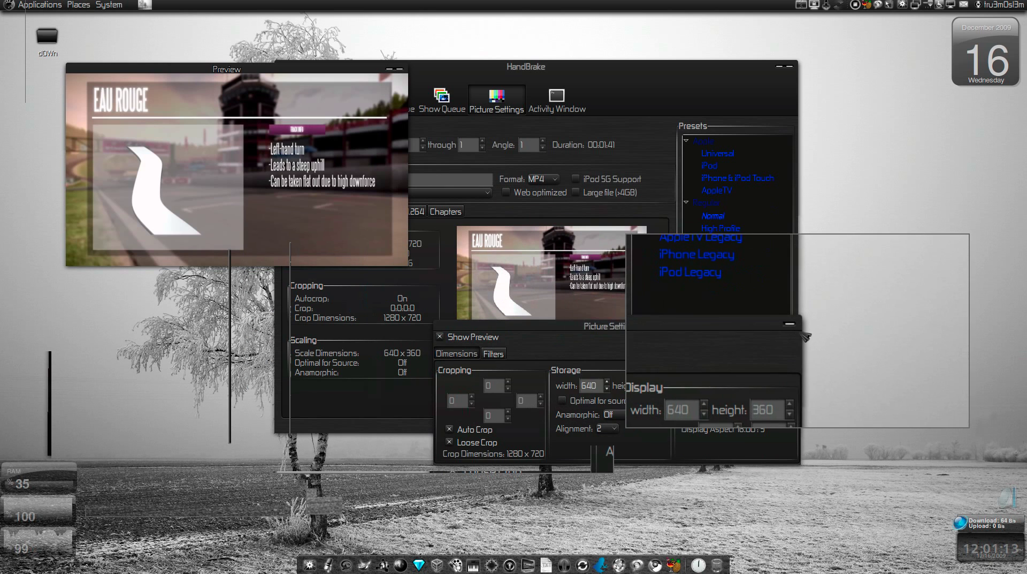
pyautogui.click(791, 327)
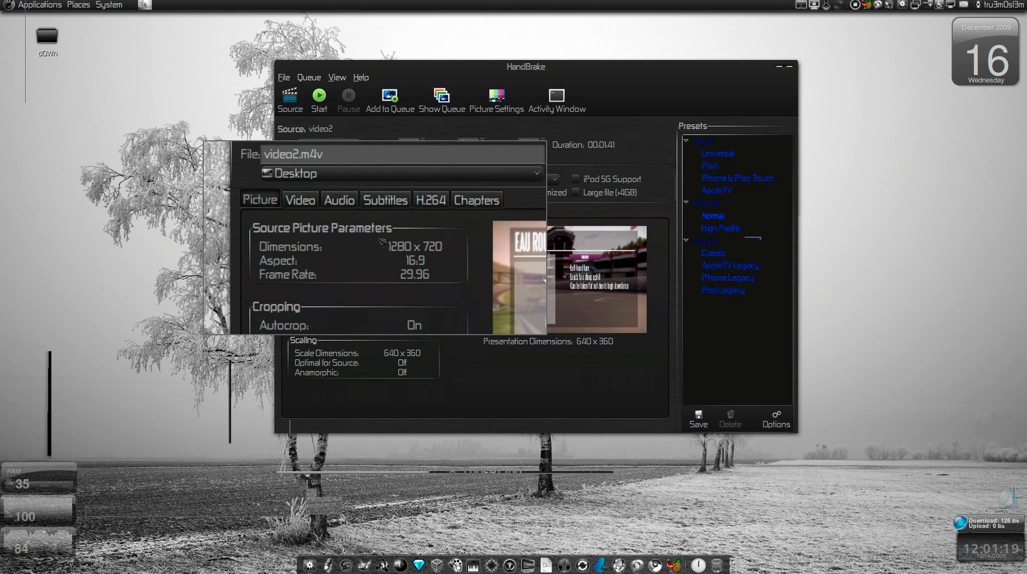
# - On the Video tab, confirm H.264 (x264) as the video codec
pyautogui.click(323, 211)
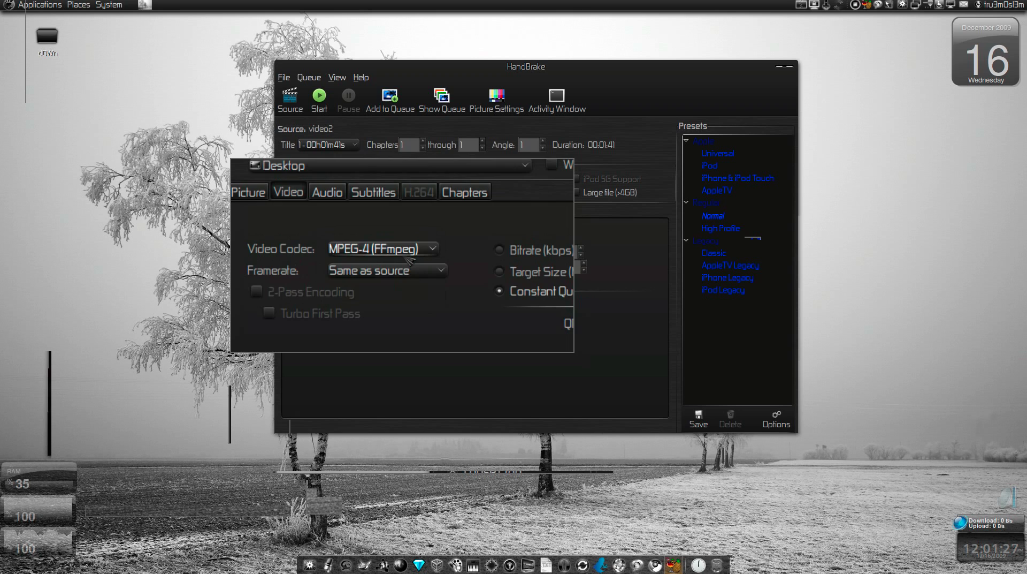
pyautogui.click(409, 261)
pyautogui.click(405, 246)
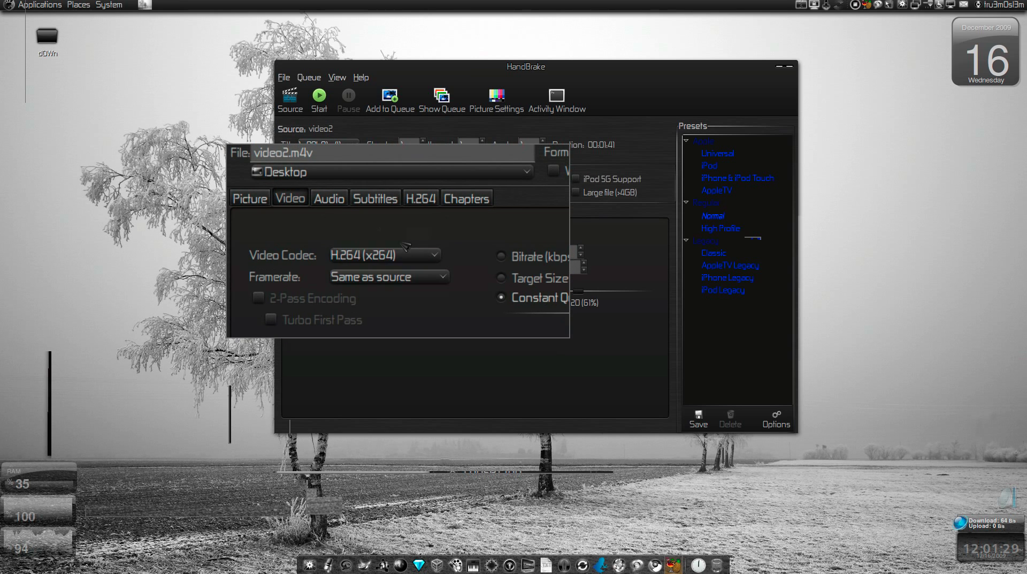
pyautogui.click(410, 262)
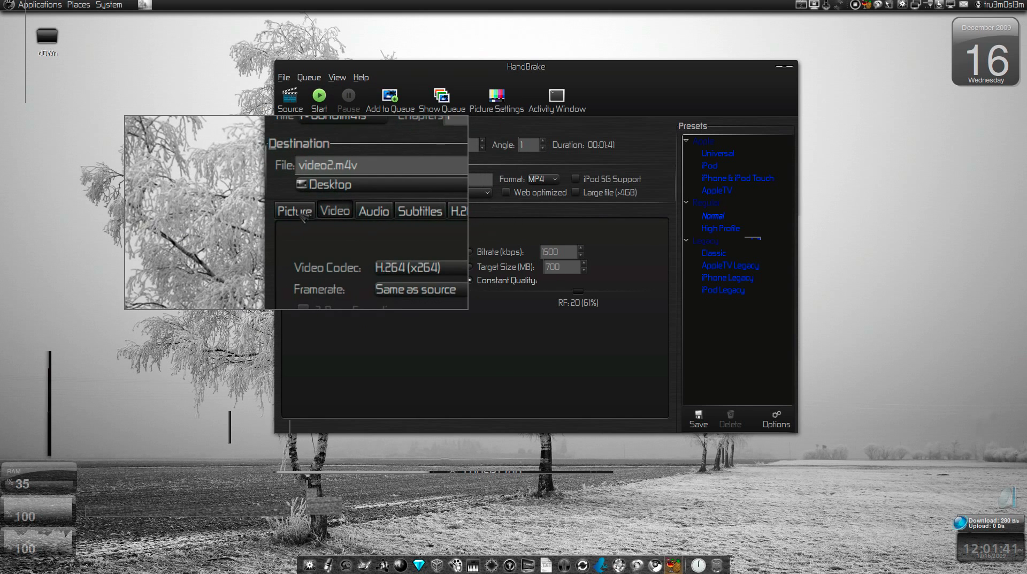
pyautogui.click(296, 211)
pyautogui.click(324, 212)
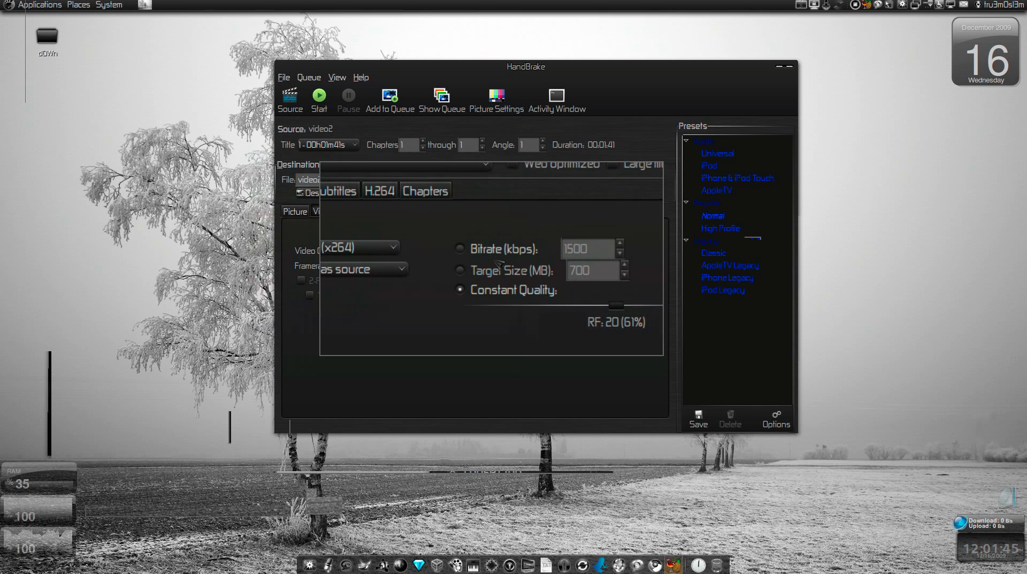
# - Target a 700 MB file size with turbo first pass, keeping the framerate same as source
pyautogui.click(505, 258)
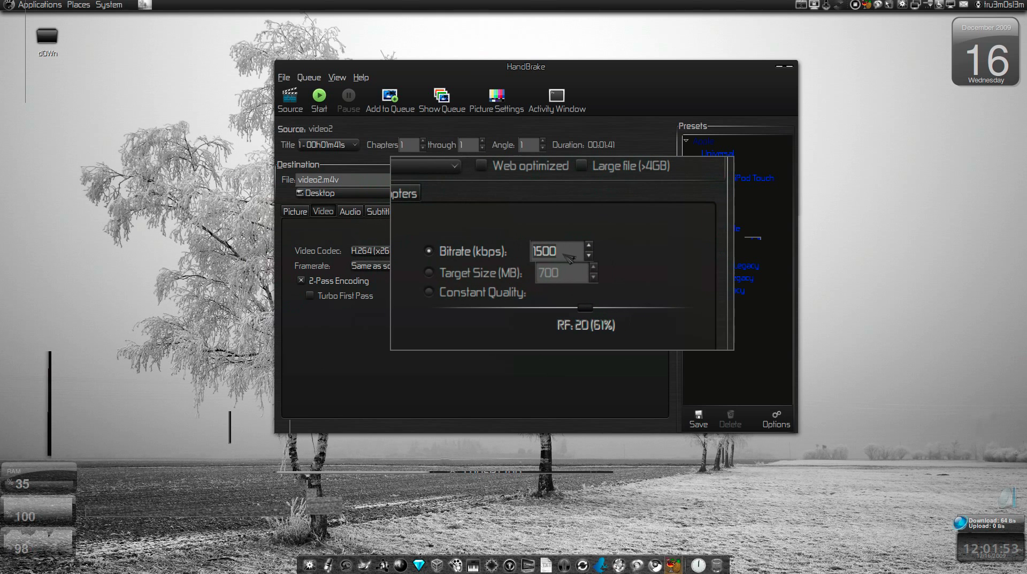
pyautogui.click(480, 266)
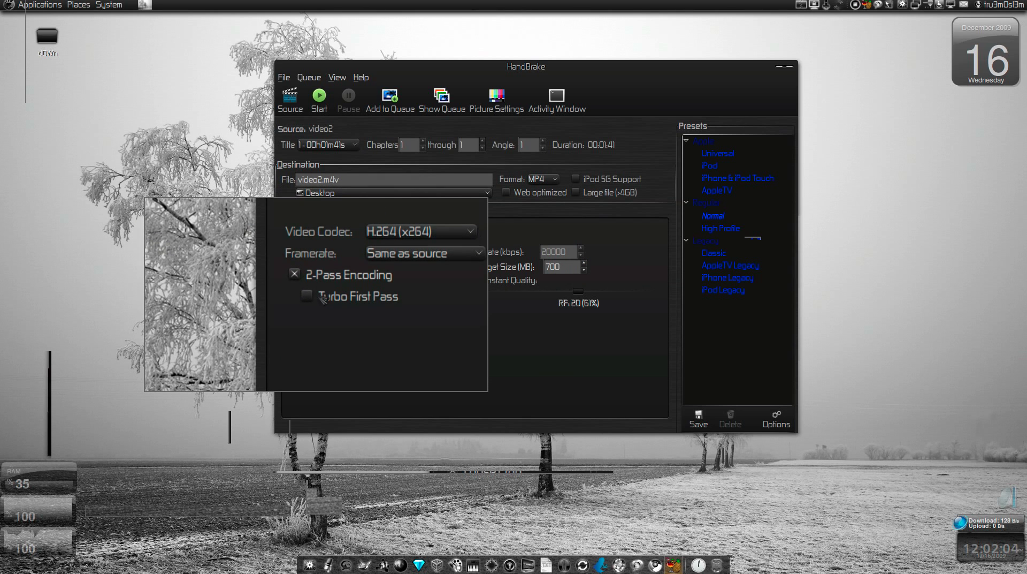
pyautogui.click(336, 299)
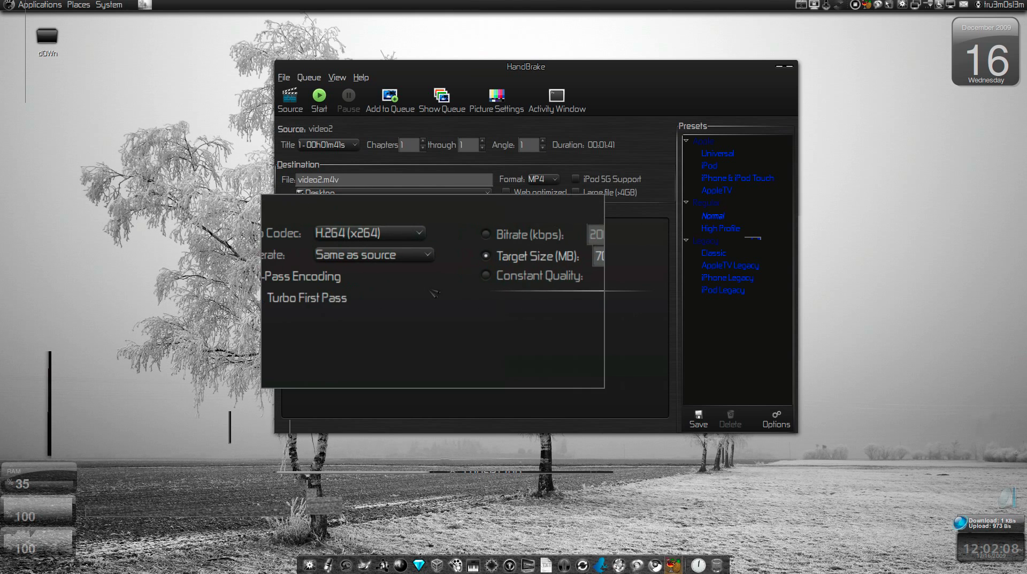
pyautogui.click(381, 267)
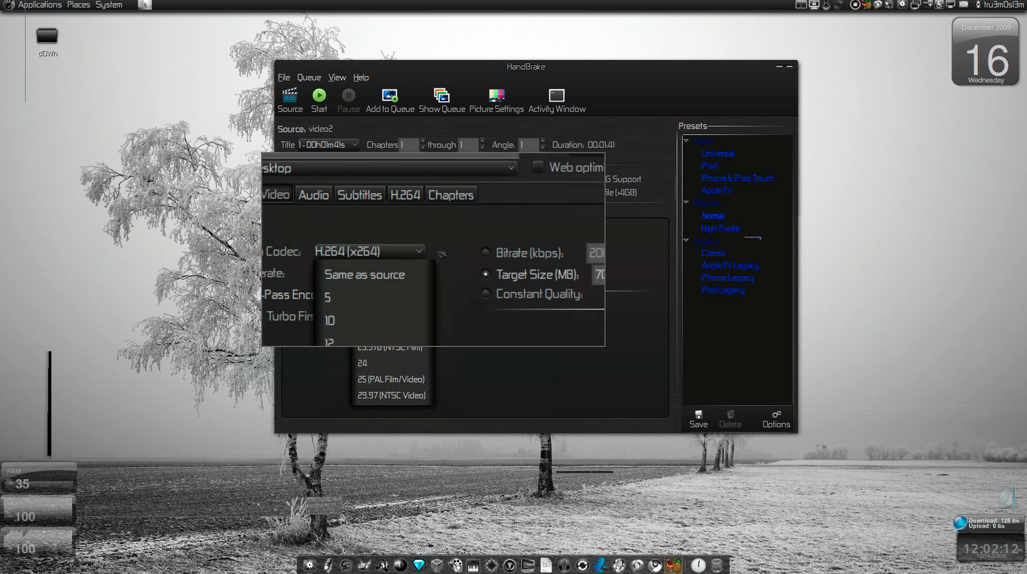
pyautogui.click(385, 267)
pyautogui.click(356, 215)
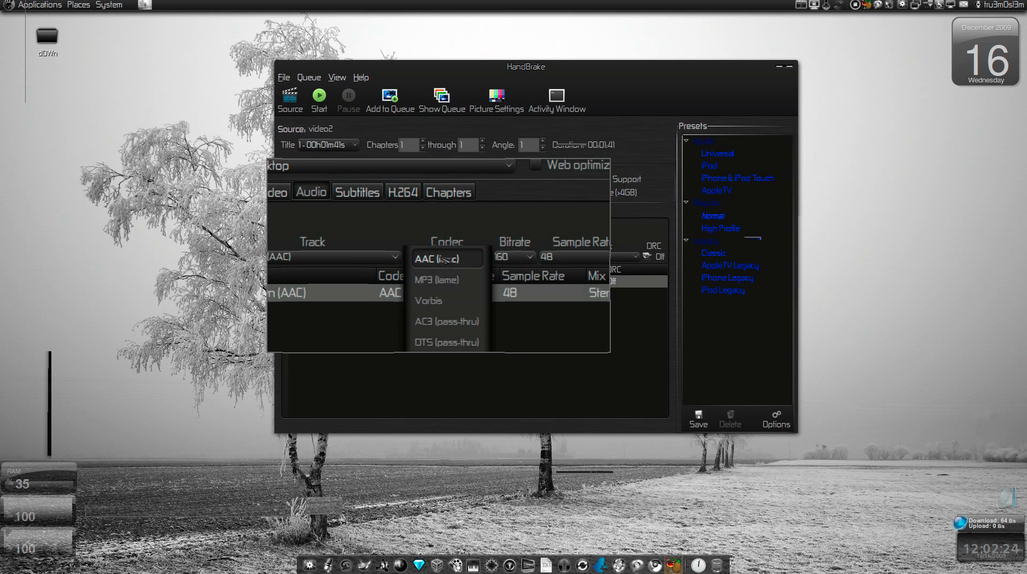
# - Review the audio codec list and keep AAC (faac) for the audio track
pyautogui.click(447, 260)
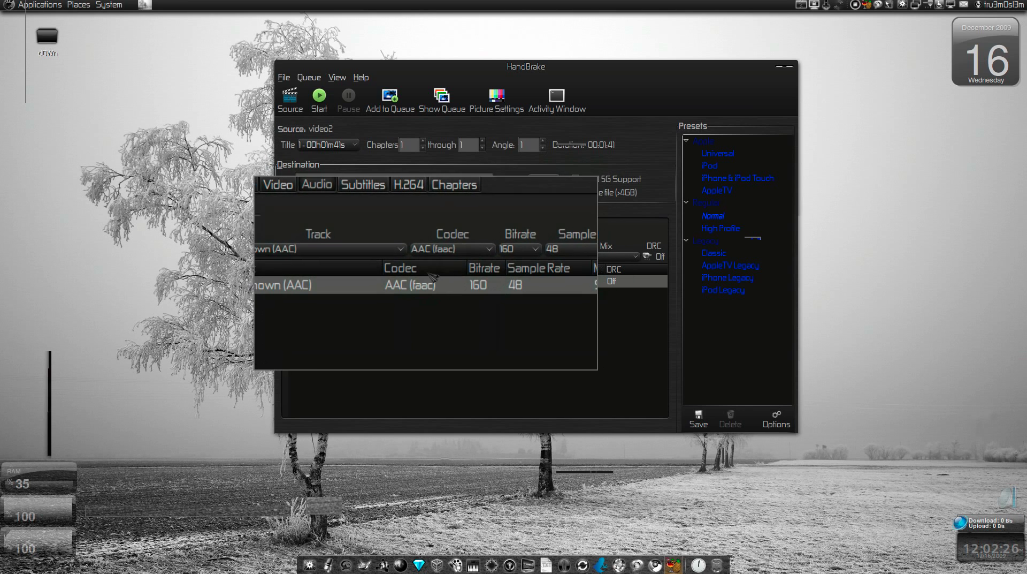
pyautogui.click(446, 257)
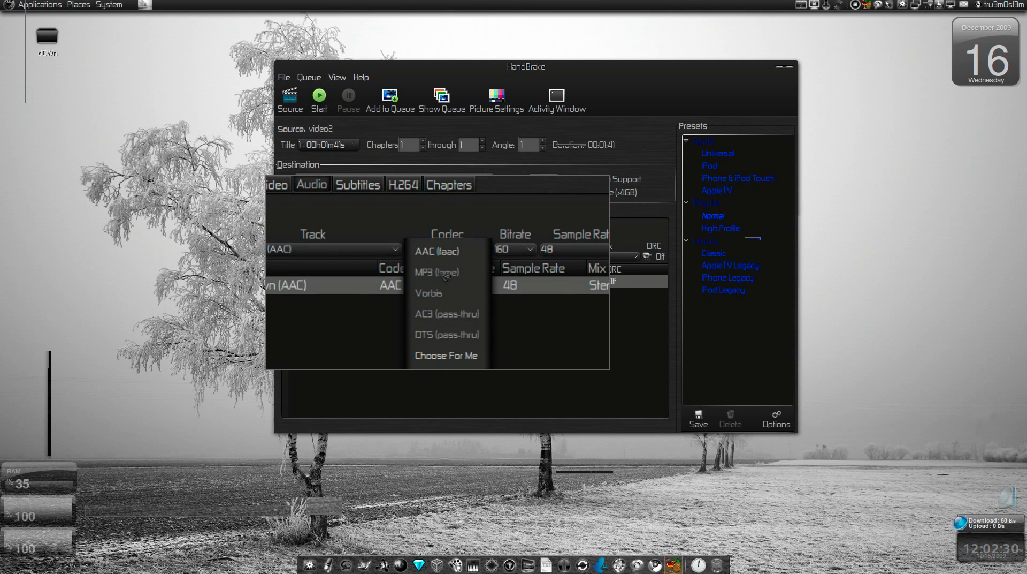
pyautogui.click(447, 263)
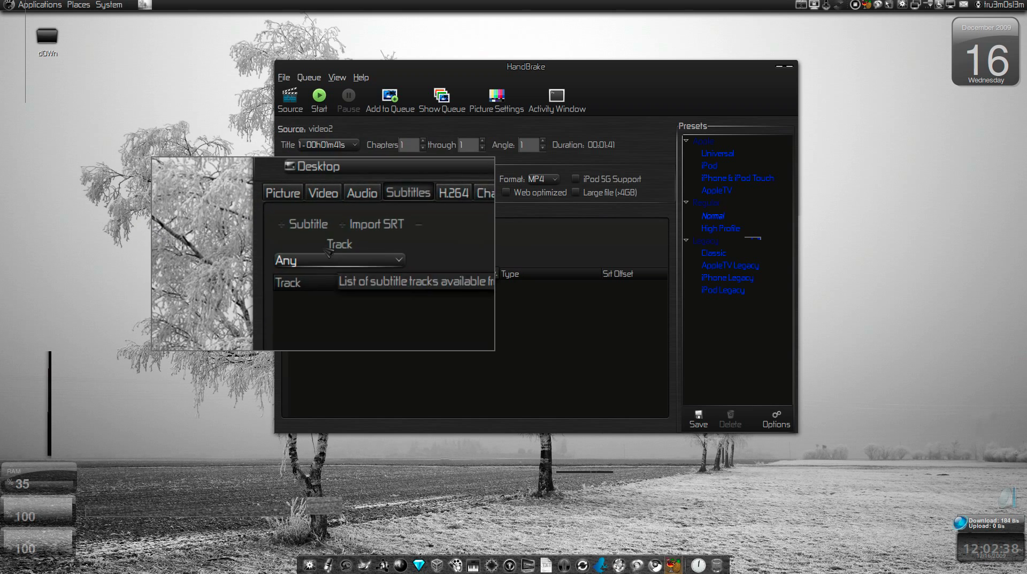
# - Review the subtitle track choices and keep the track set to Any
pyautogui.click(316, 236)
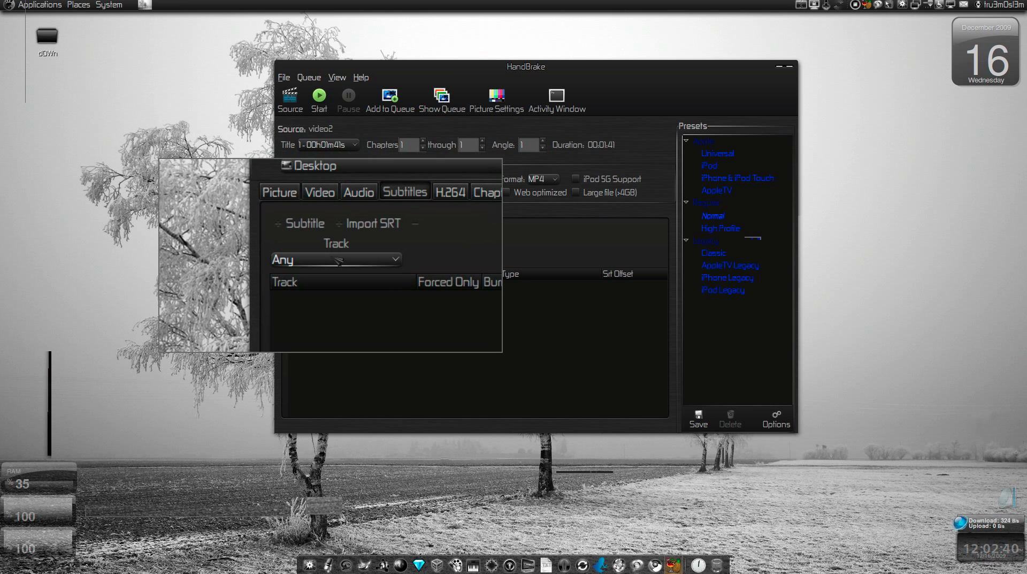
pyautogui.click(300, 265)
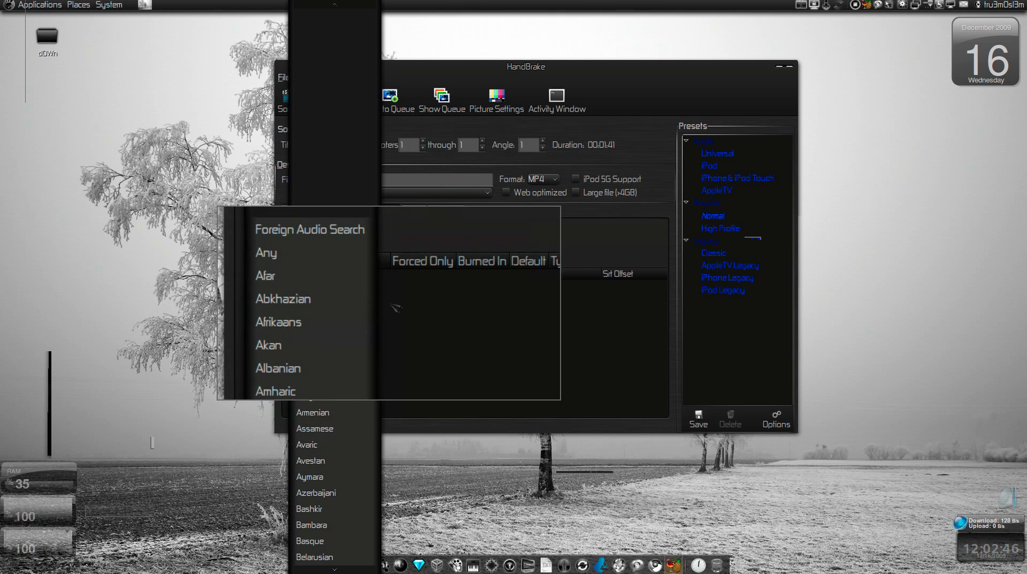
pyautogui.click(407, 300)
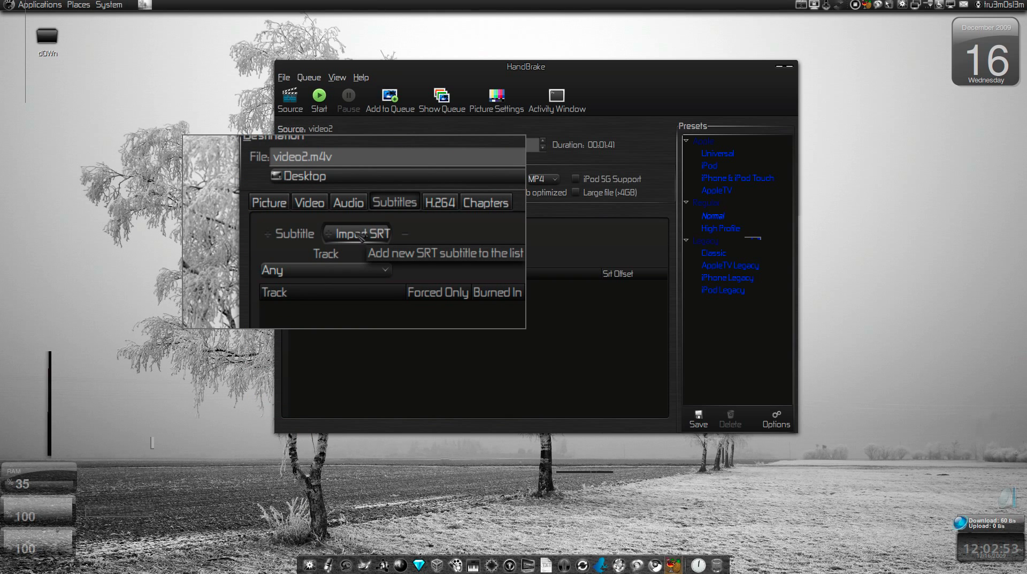
# - Add an SRT subtitle entry, cancel the file choice, and remove the empty entry
pyautogui.click(362, 234)
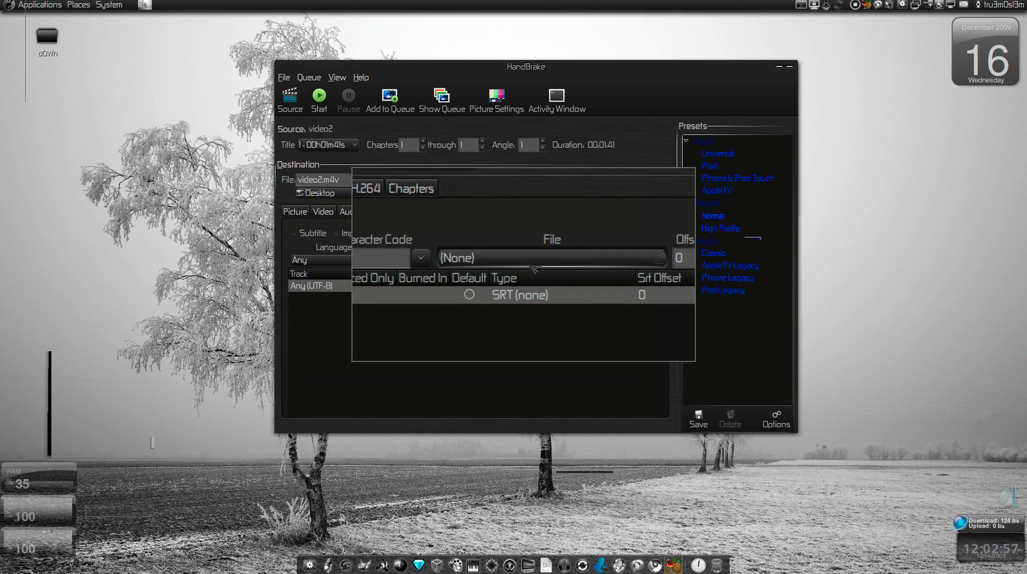
pyautogui.click(557, 266)
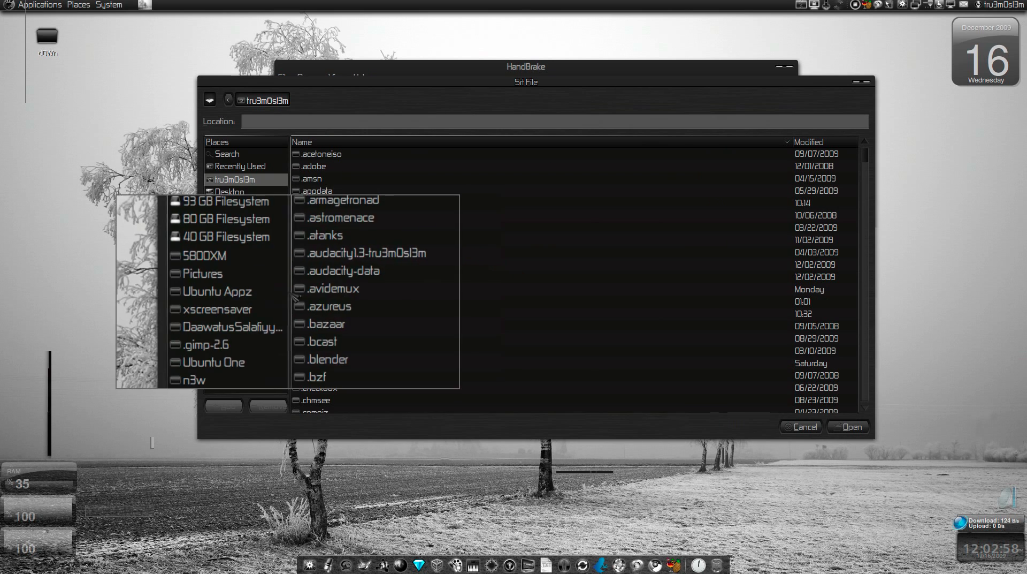
pyautogui.click(801, 427)
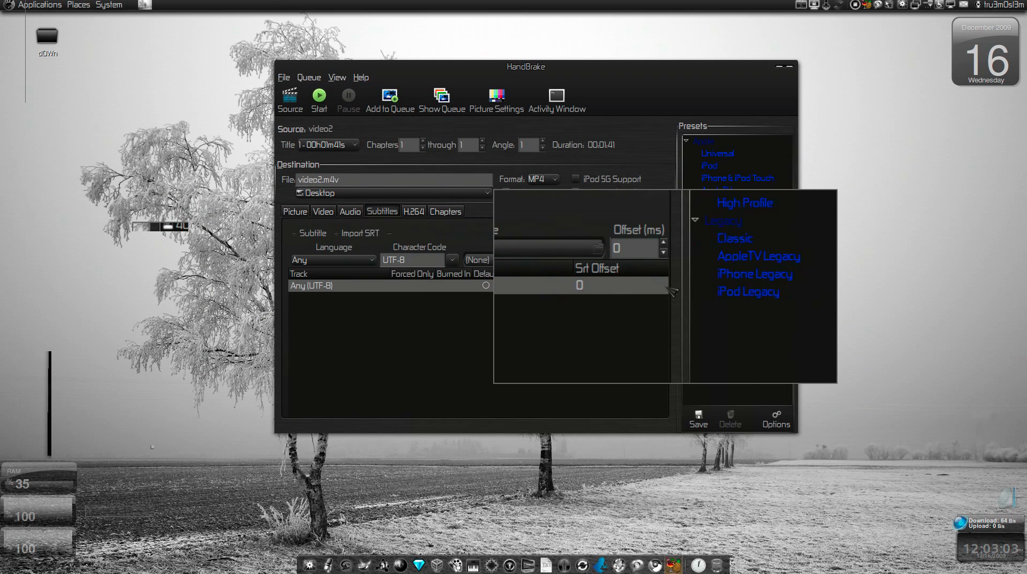
pyautogui.click(393, 232)
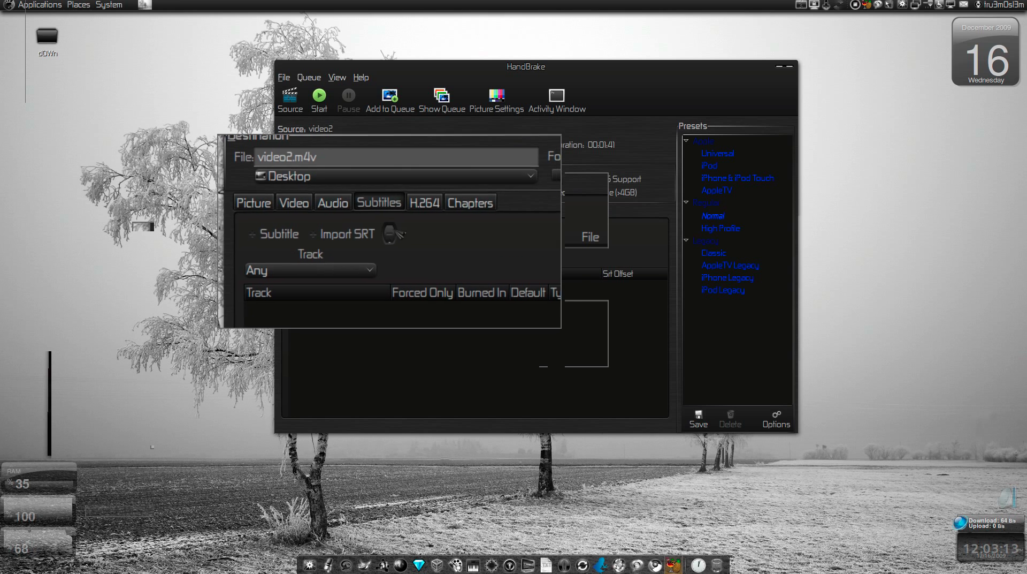
# - Change the video codec to MPEG-4 (FFmpeg) with 2-pass encoding at 700 MB target size
pyautogui.click(412, 210)
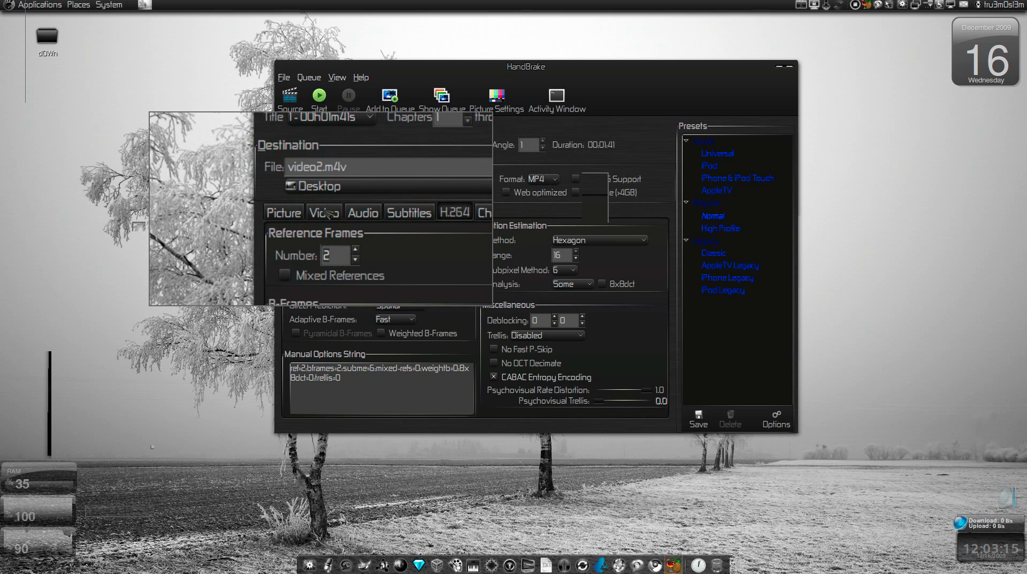
pyautogui.click(337, 213)
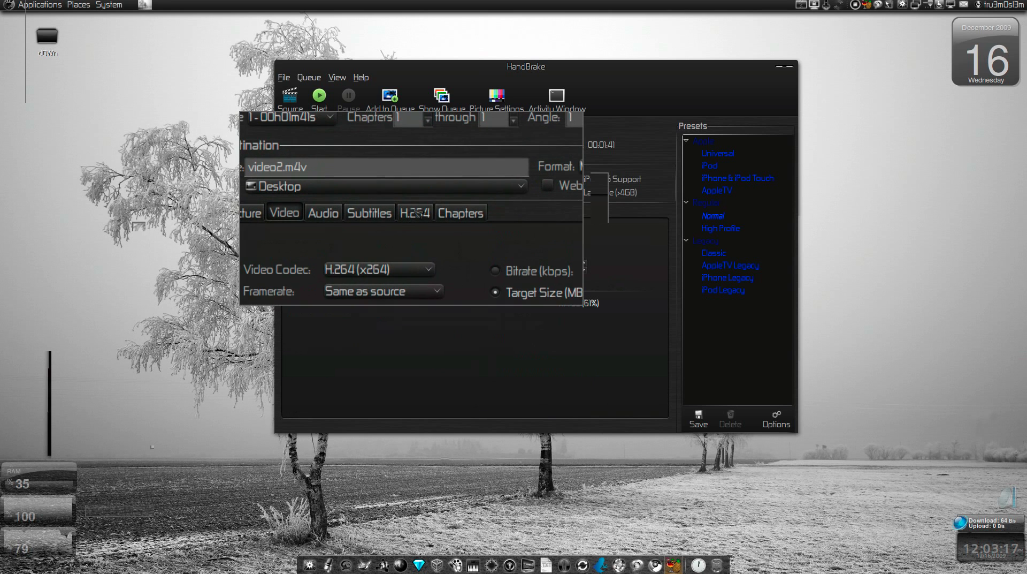
pyautogui.click(412, 211)
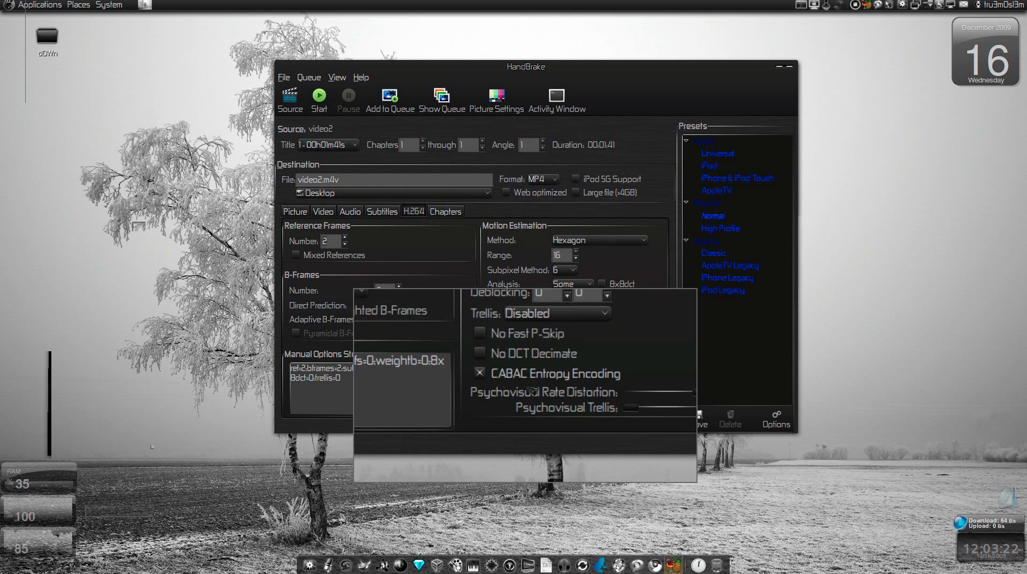
pyautogui.click(330, 213)
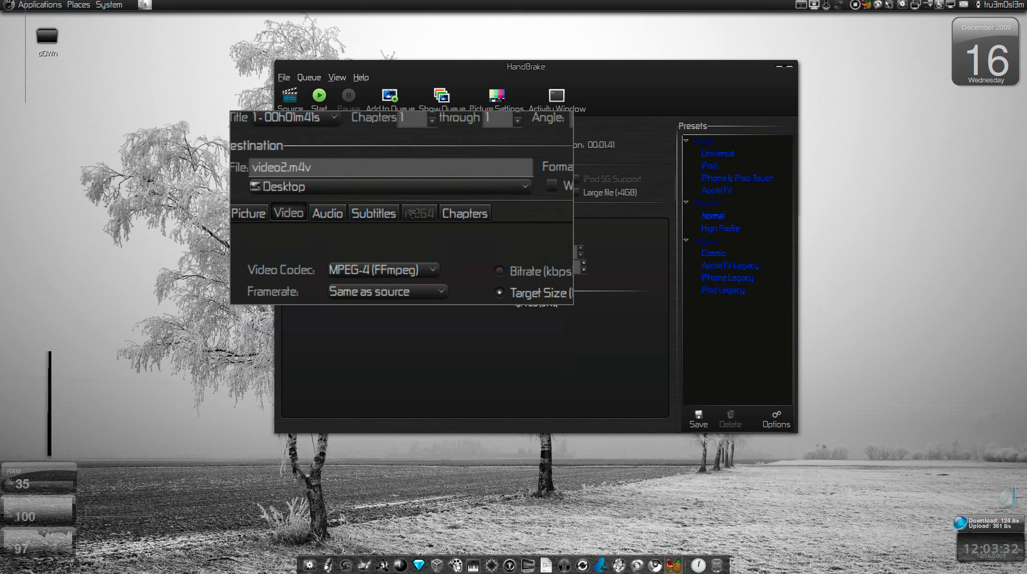
pyautogui.click(415, 210)
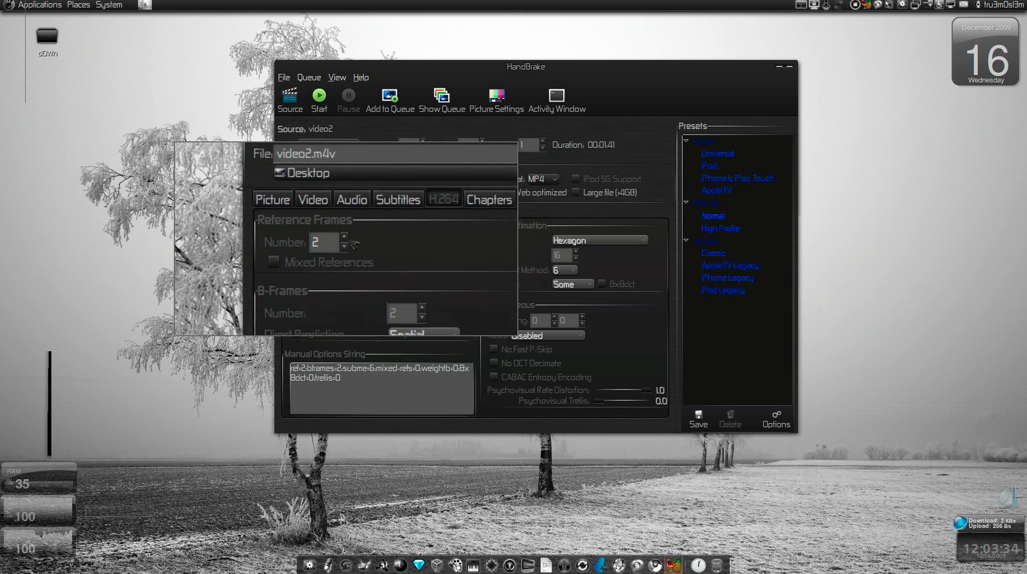
pyautogui.click(323, 210)
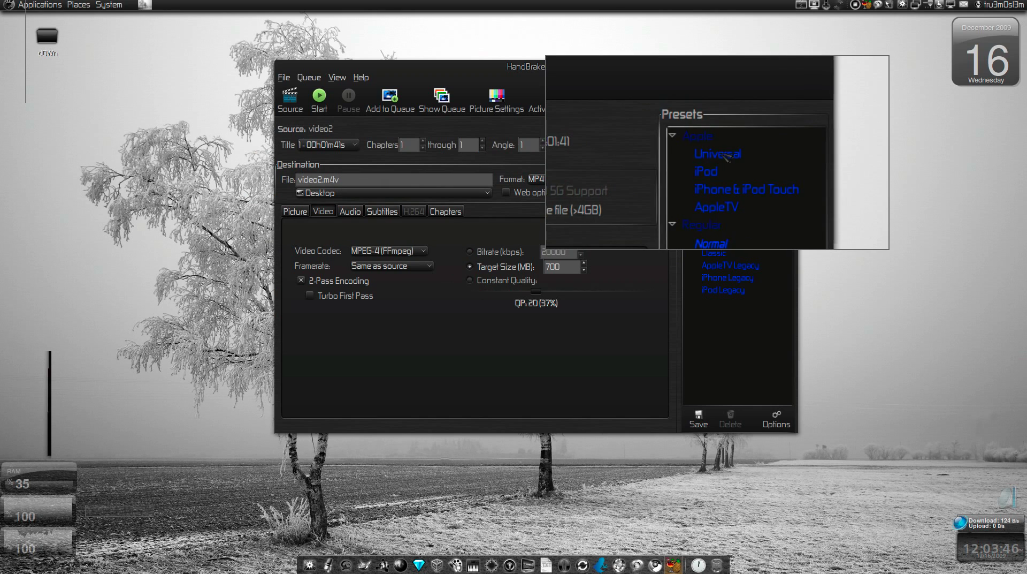
# - Try the Universal, iPod, Normal, High Profile, Classic and iPhone Legacy presets, ending on iPhone & iPod Touch at 480 x 272
pyautogui.click(724, 179)
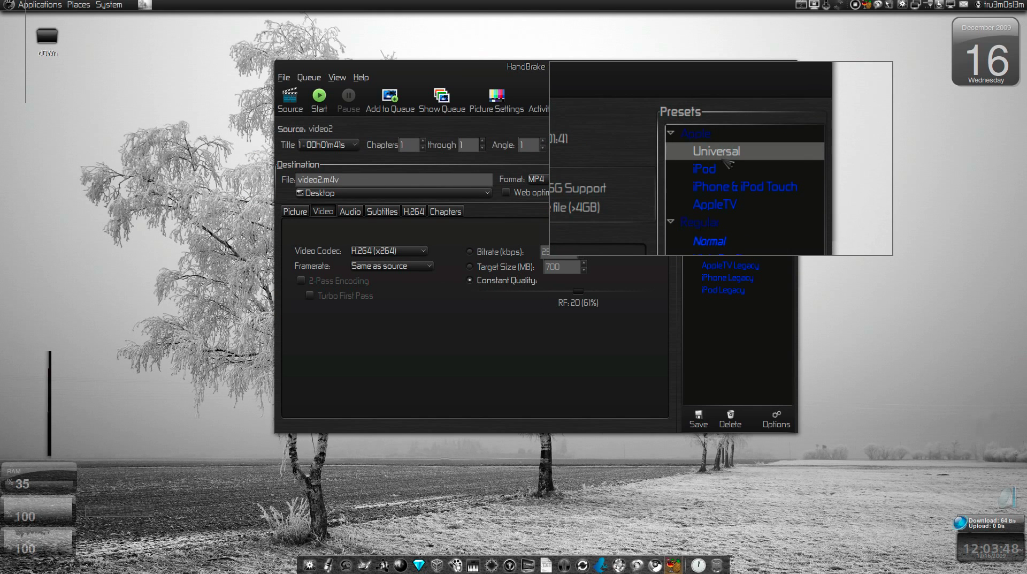
pyautogui.click(723, 166)
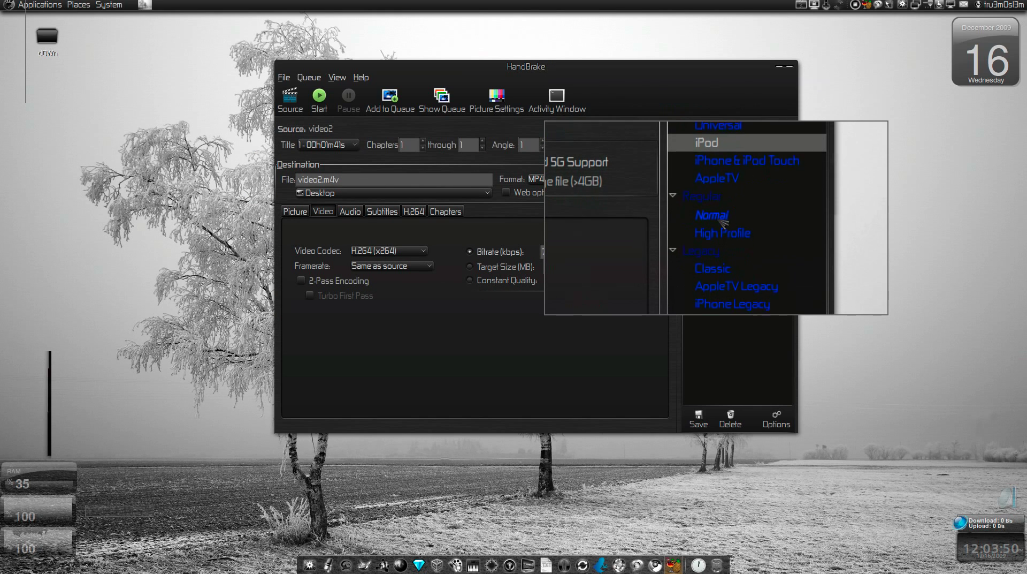
pyautogui.click(720, 220)
pyautogui.click(721, 221)
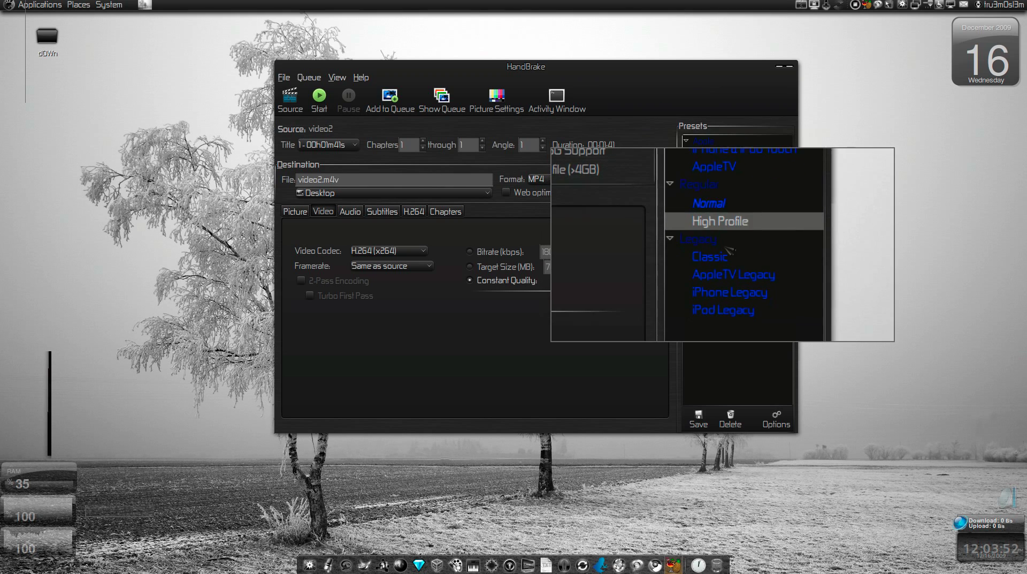
pyautogui.click(722, 253)
pyautogui.click(725, 277)
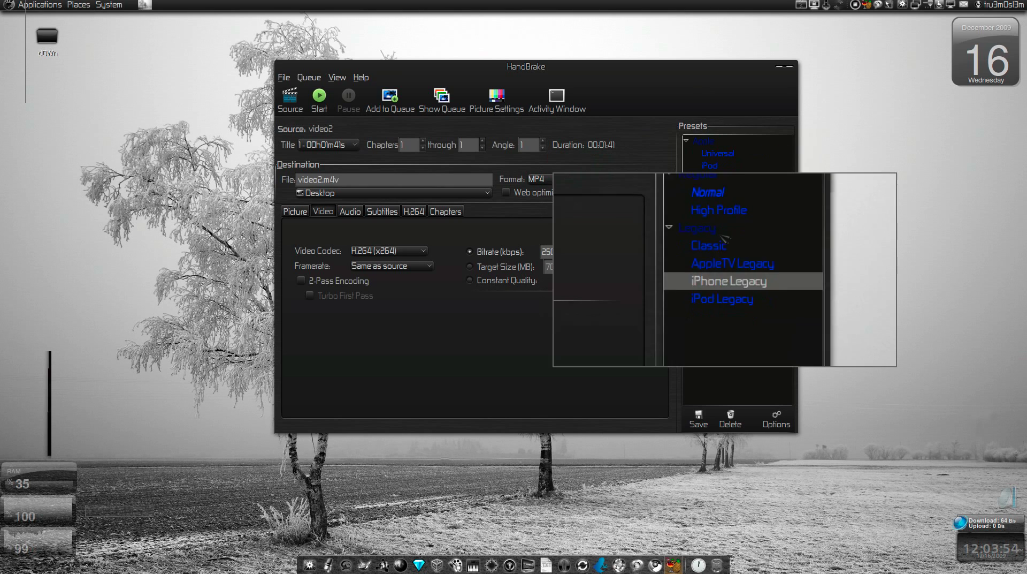
pyautogui.click(722, 170)
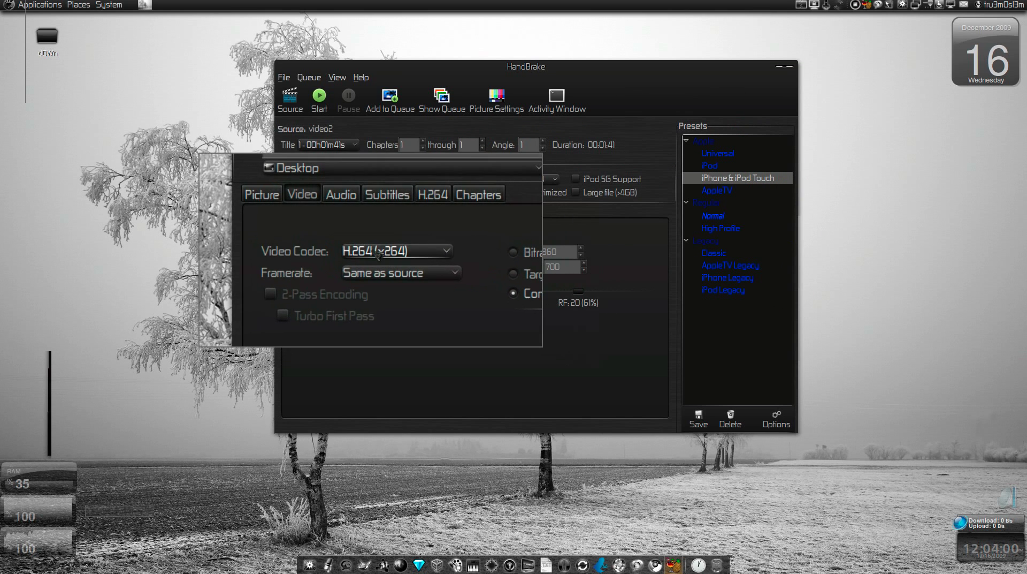
pyautogui.click(295, 211)
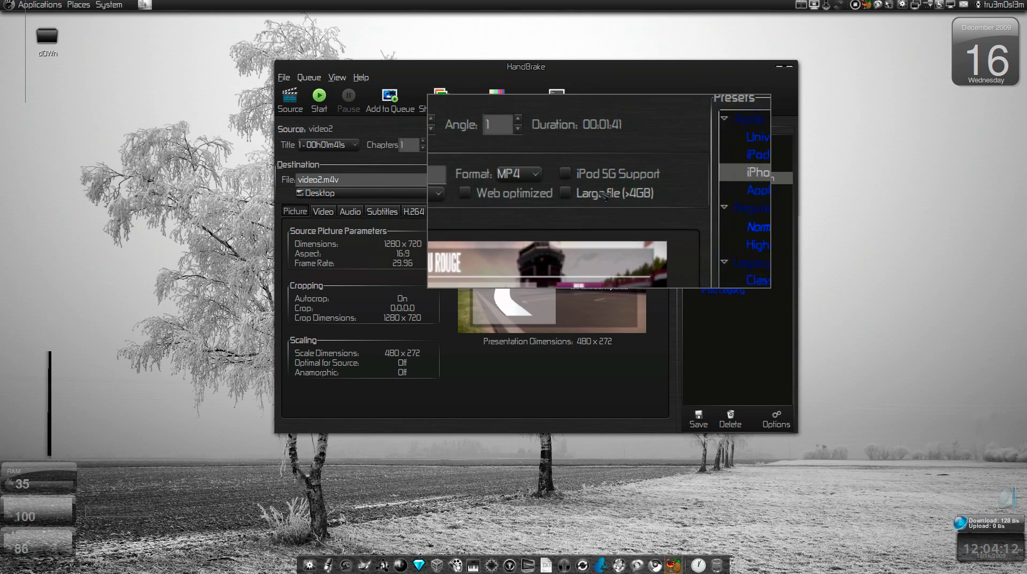
# - Apply the Normal preset, keeping MP4 format and the video2.m4v output file name
pyautogui.click(724, 217)
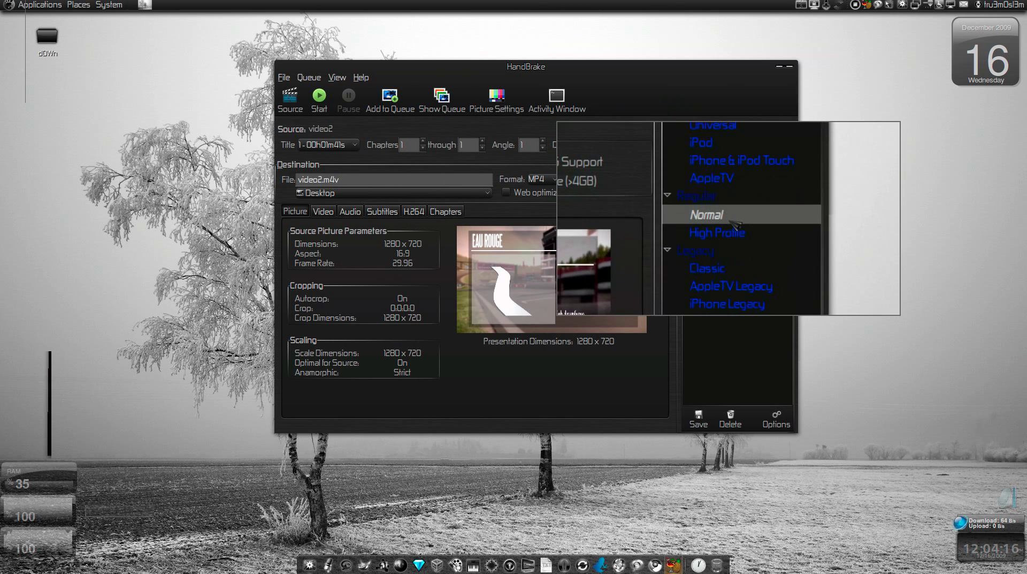
pyautogui.click(728, 222)
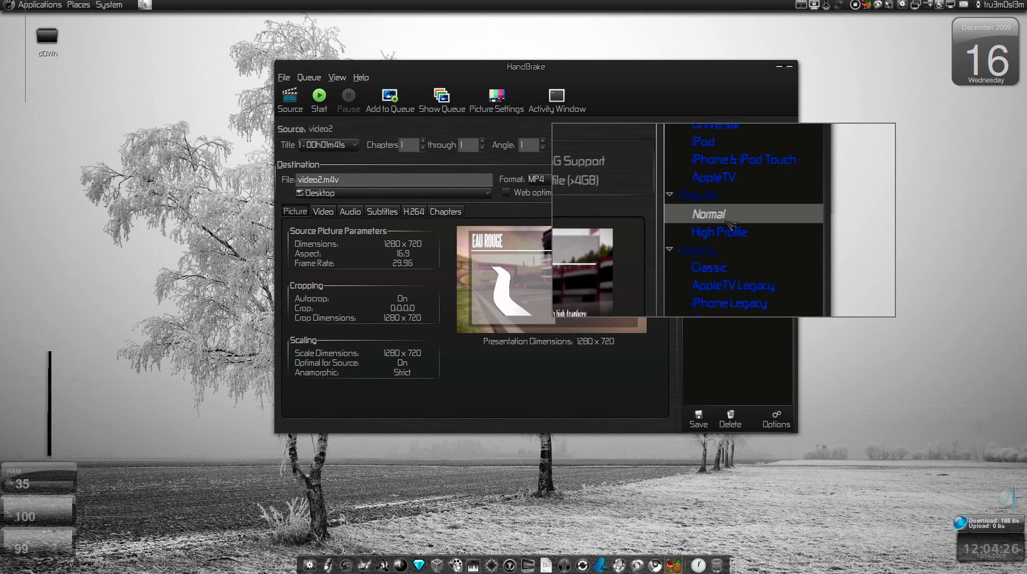
pyautogui.click(543, 181)
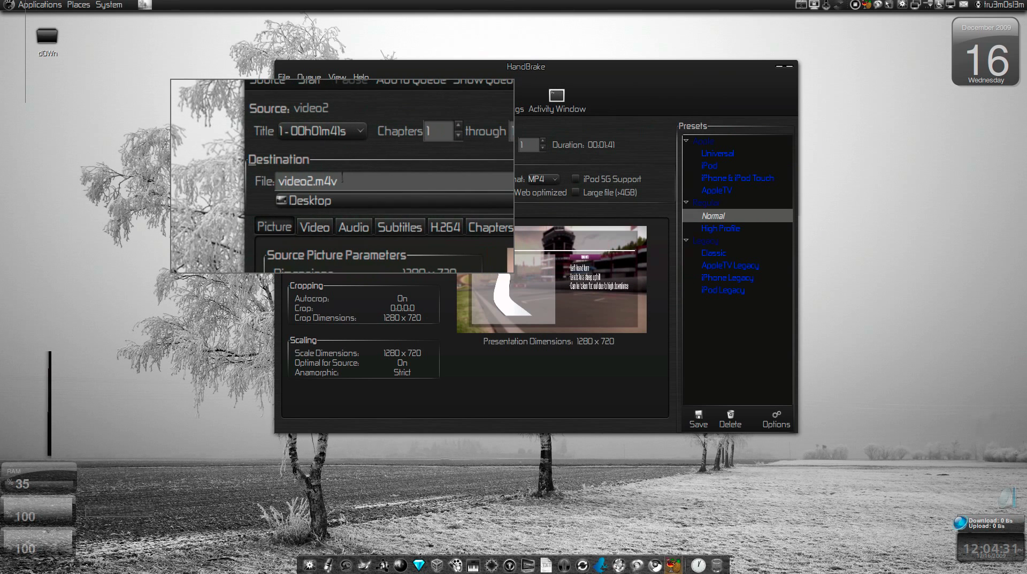
pyautogui.click(356, 178)
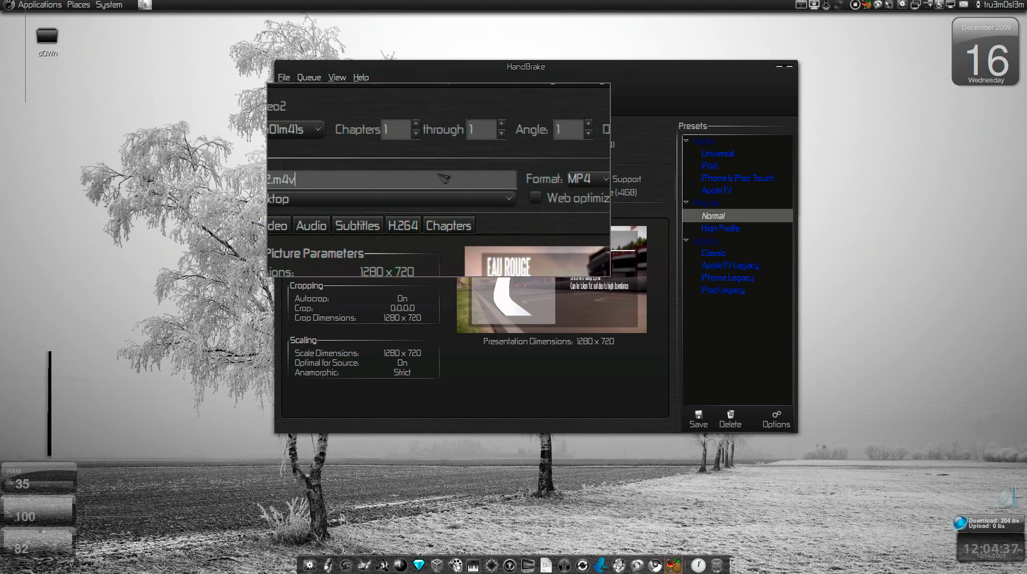
# - Look through the View, Queue and File menus
pyautogui.click(339, 79)
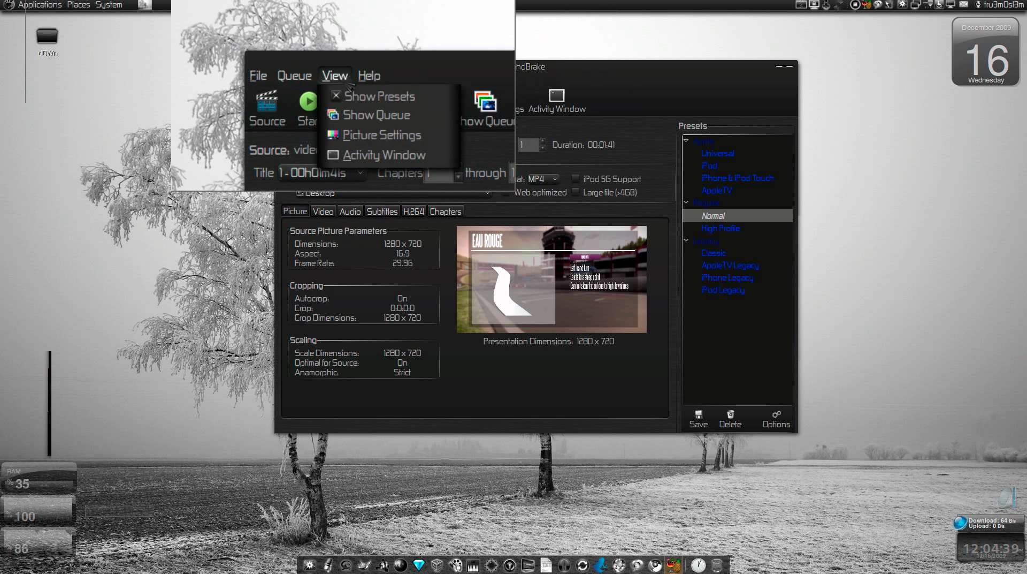
pyautogui.click(335, 76)
pyautogui.click(299, 78)
pyautogui.click(298, 79)
pyautogui.click(284, 77)
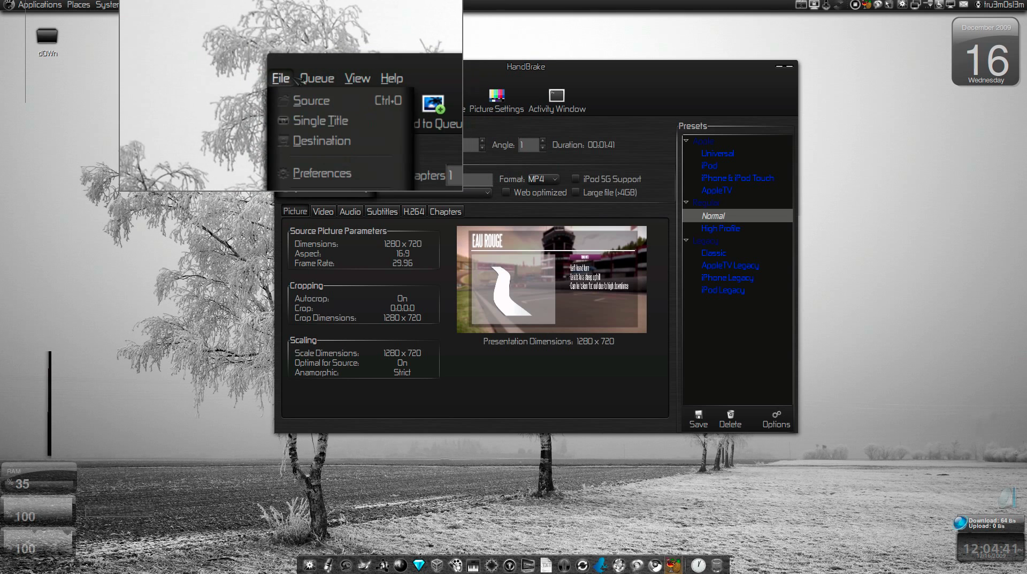
pyautogui.click(283, 77)
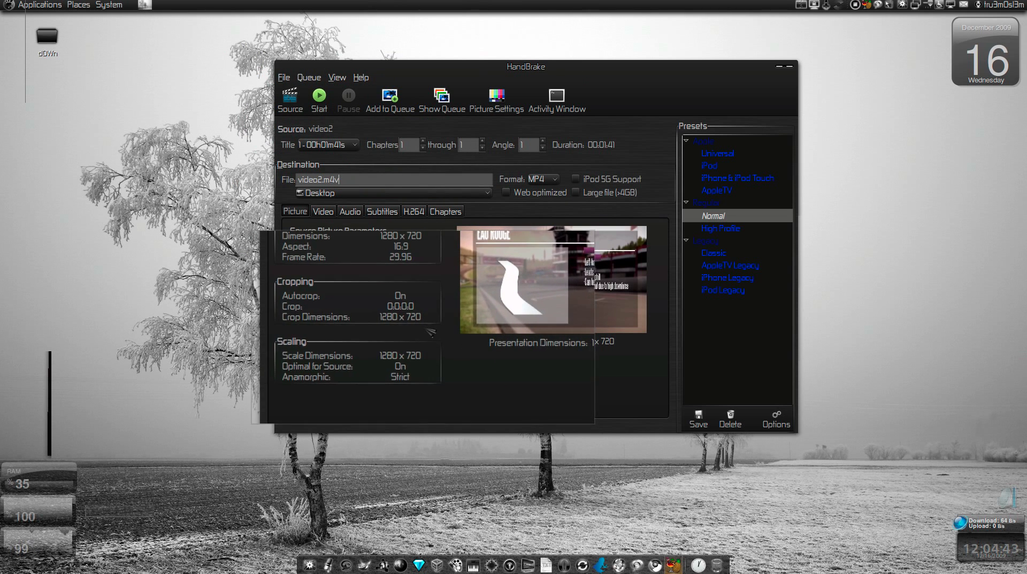